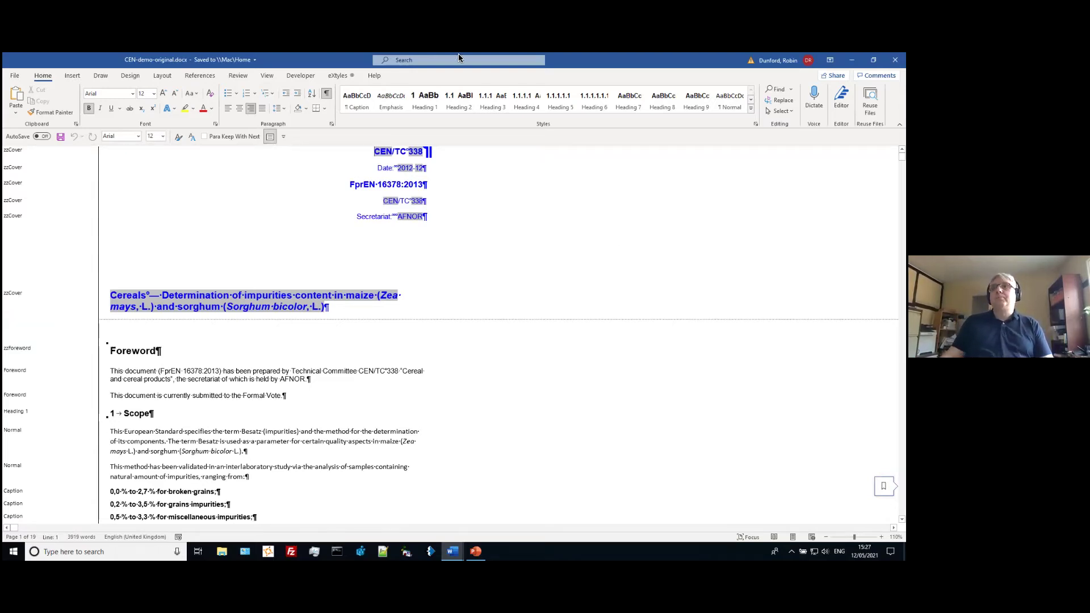
# Step: Switch to the CEN-demo-styled.docx document and view the list styles in the eXtyles Paragraph Styles palette
pyautogui.moveTo(452, 551)
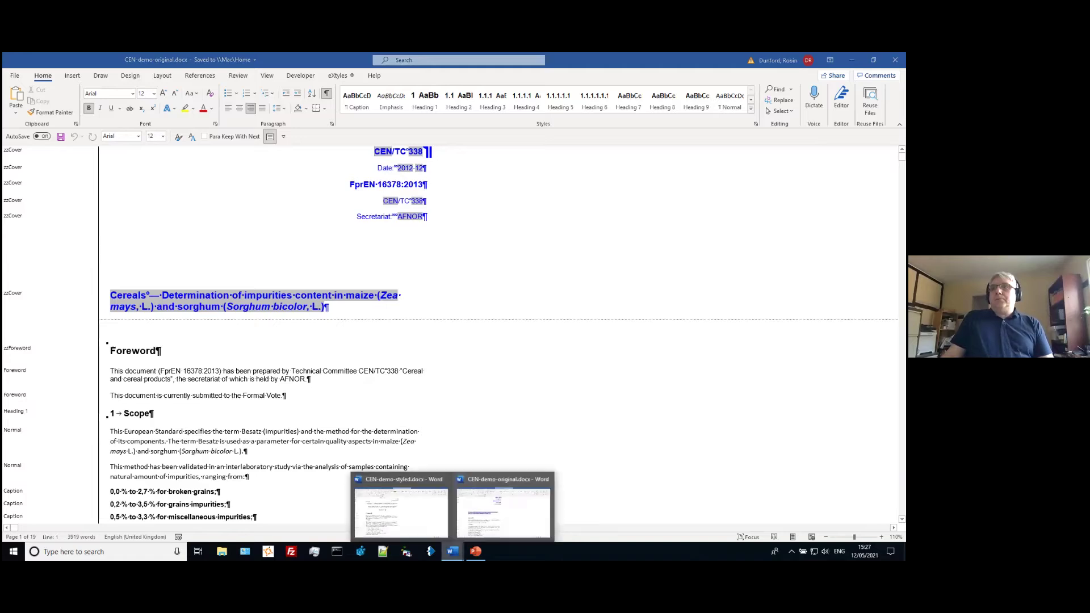
pyautogui.click(418, 507)
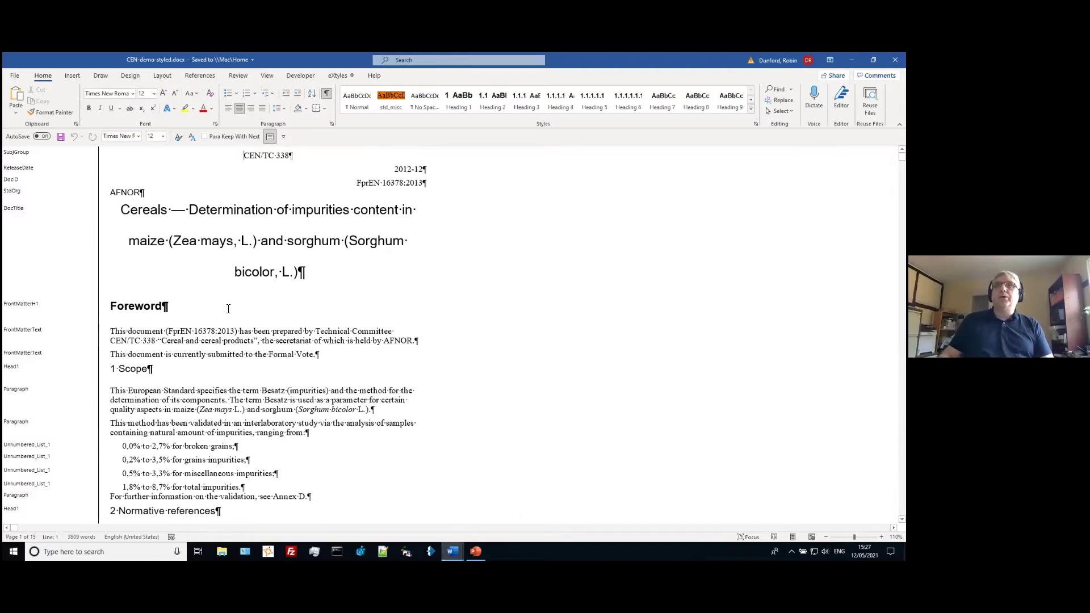
pyautogui.click(339, 77)
pyautogui.click(146, 101)
pyautogui.moveTo(855, 122); pyautogui.dragTo(640, 155)
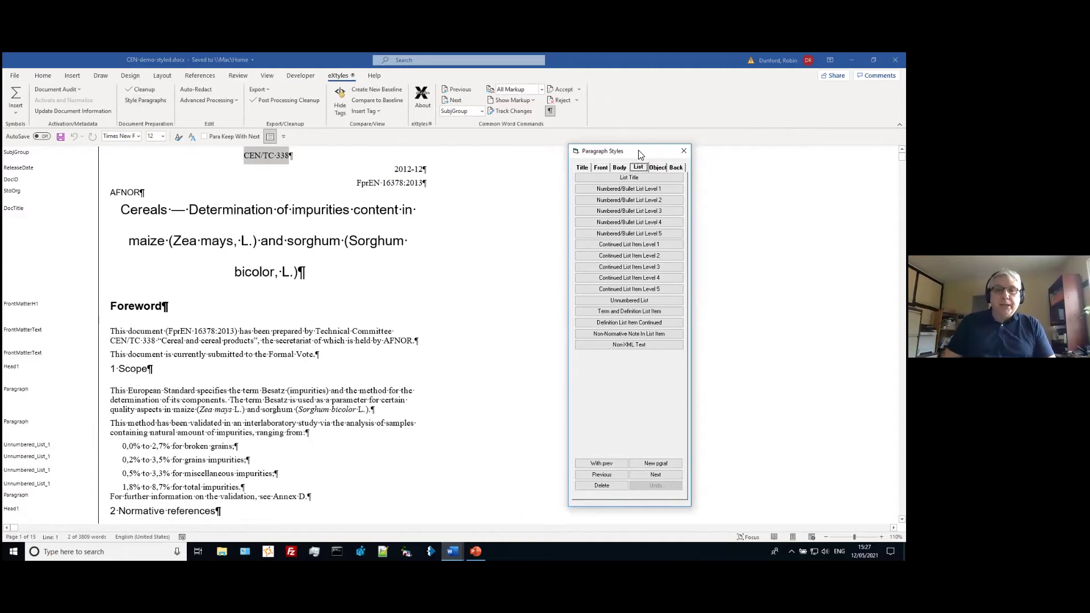
pyautogui.click(684, 151)
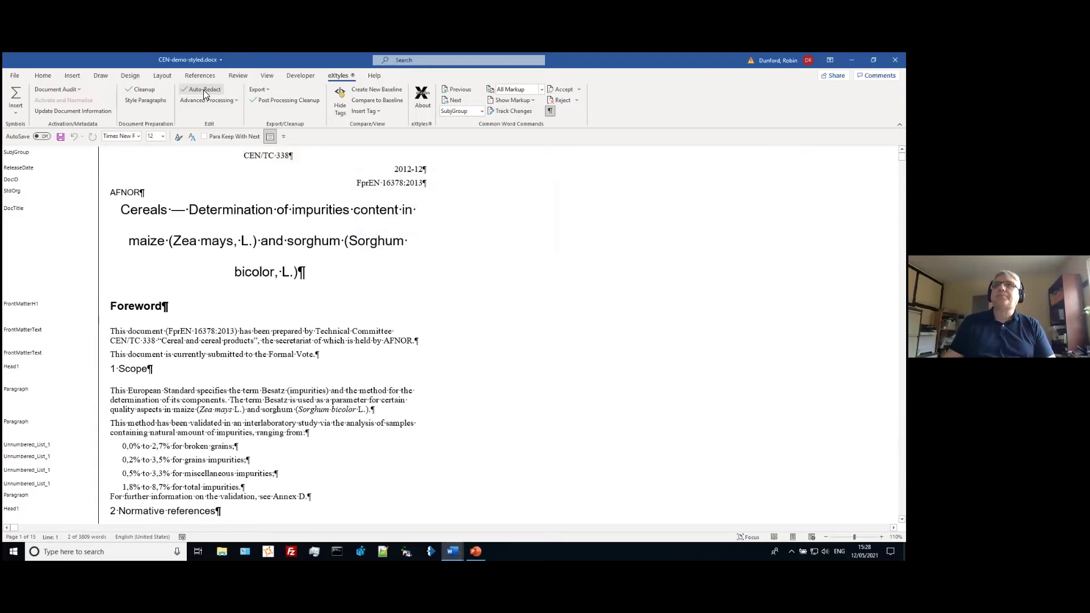
# Step: Look through the styled document from the Foreword to the Procedure section, checking the paragraph styles applied
pyautogui.scroll(-3, 263, 292)
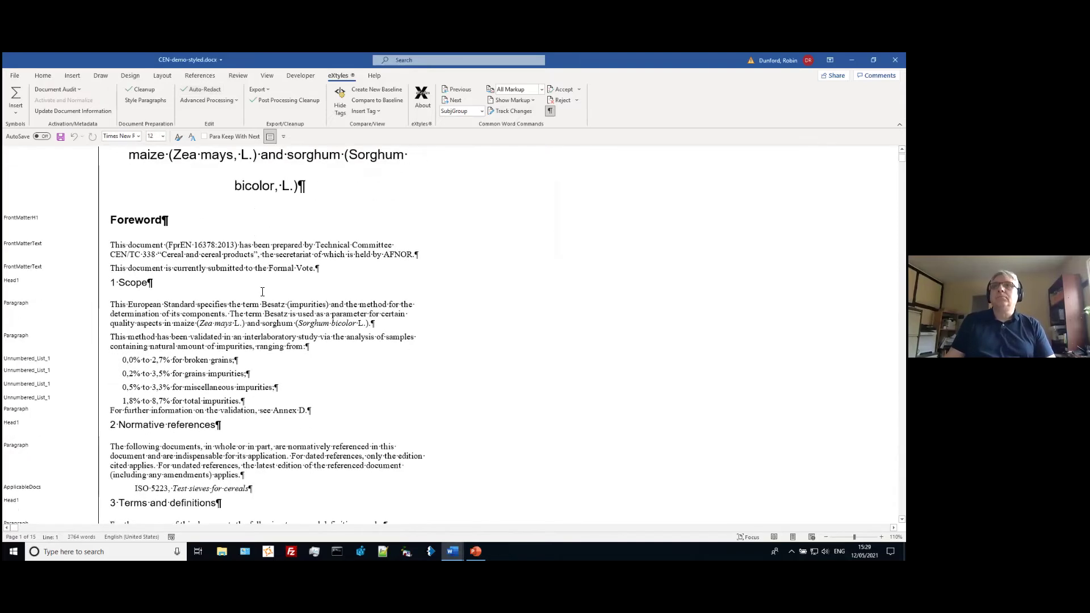
pyautogui.scroll(-1, 262, 293)
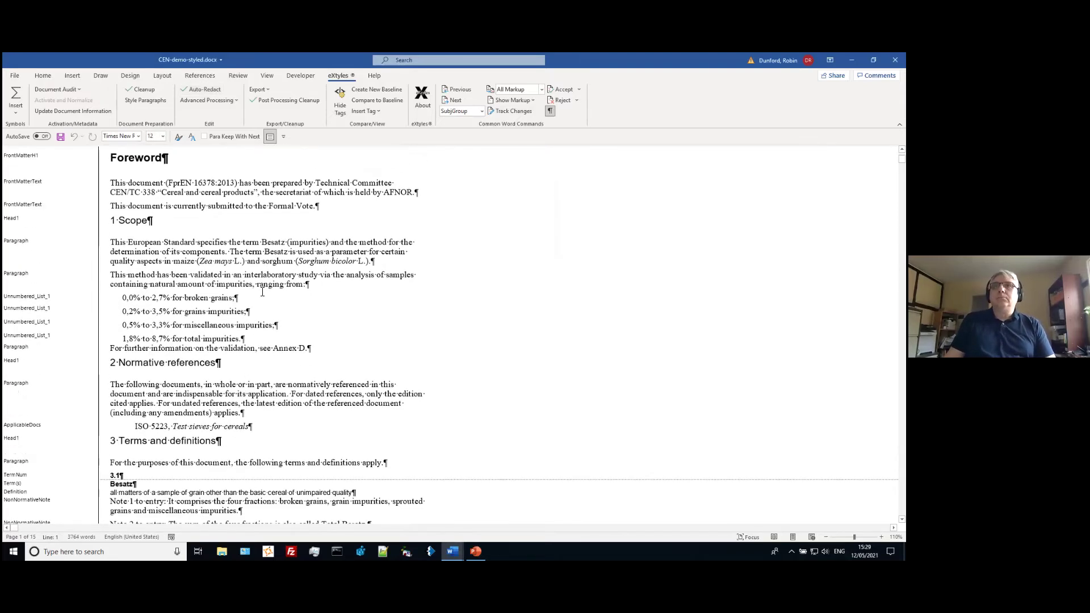
pyautogui.scroll(-5, 262, 293)
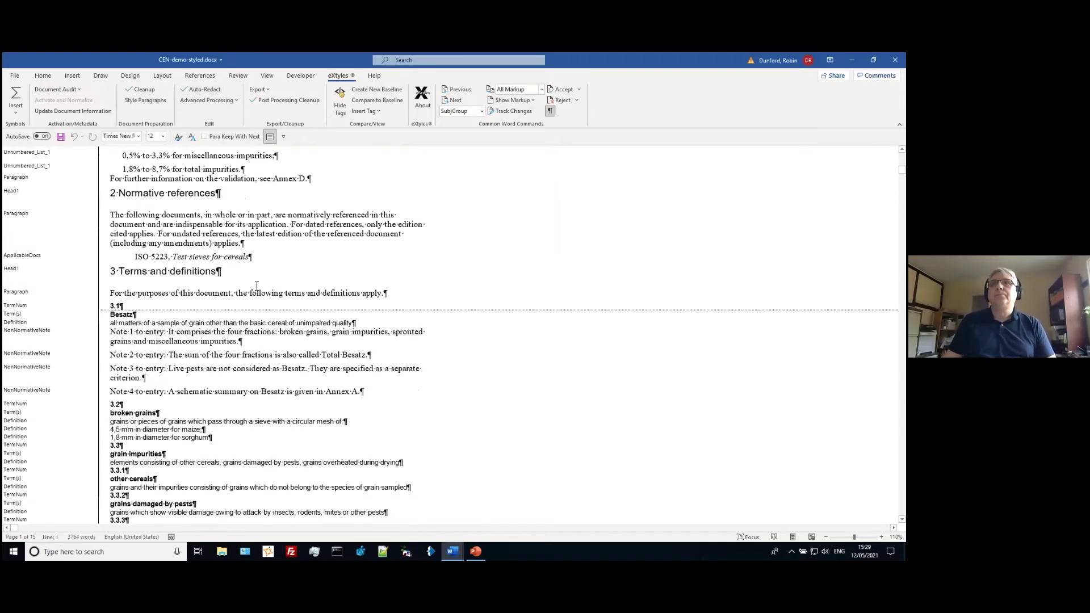
pyautogui.scroll(-6, 256, 286)
pyautogui.scroll(-3, 221, 208)
pyautogui.scroll(-10, 221, 208)
pyautogui.scroll(-7, 222, 207)
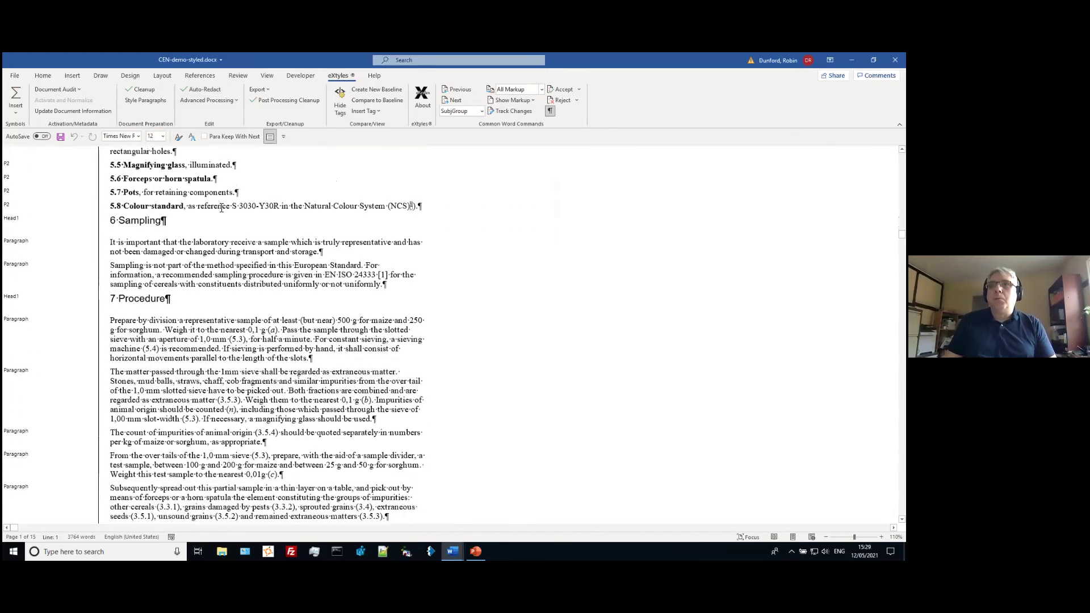
pyautogui.scroll(-1, 222, 207)
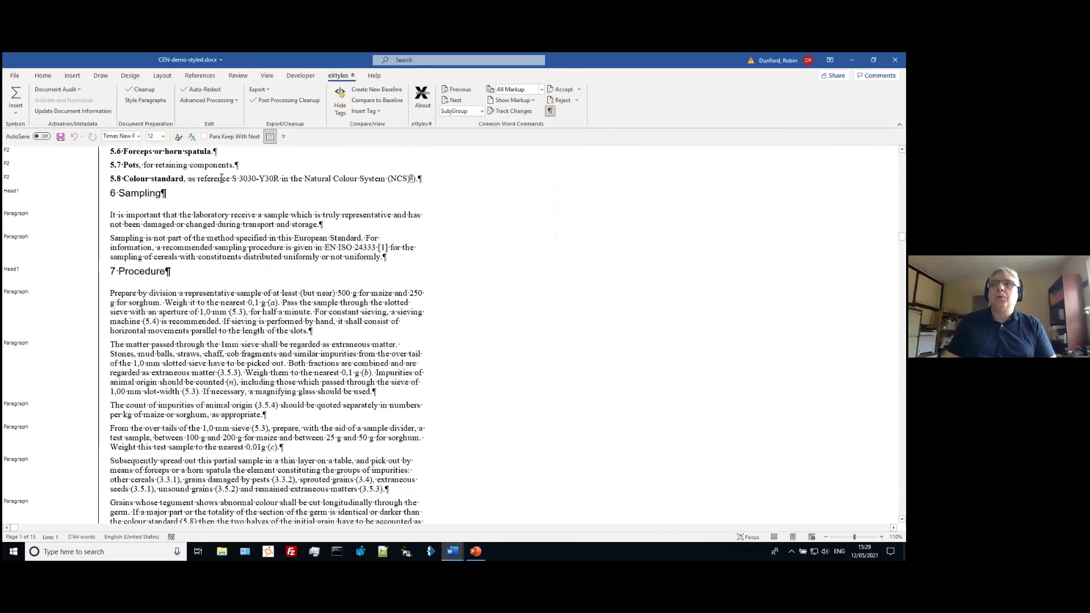
# Step: Run Standards Reference Processing on the document and acknowledge its report
pyautogui.click(215, 101)
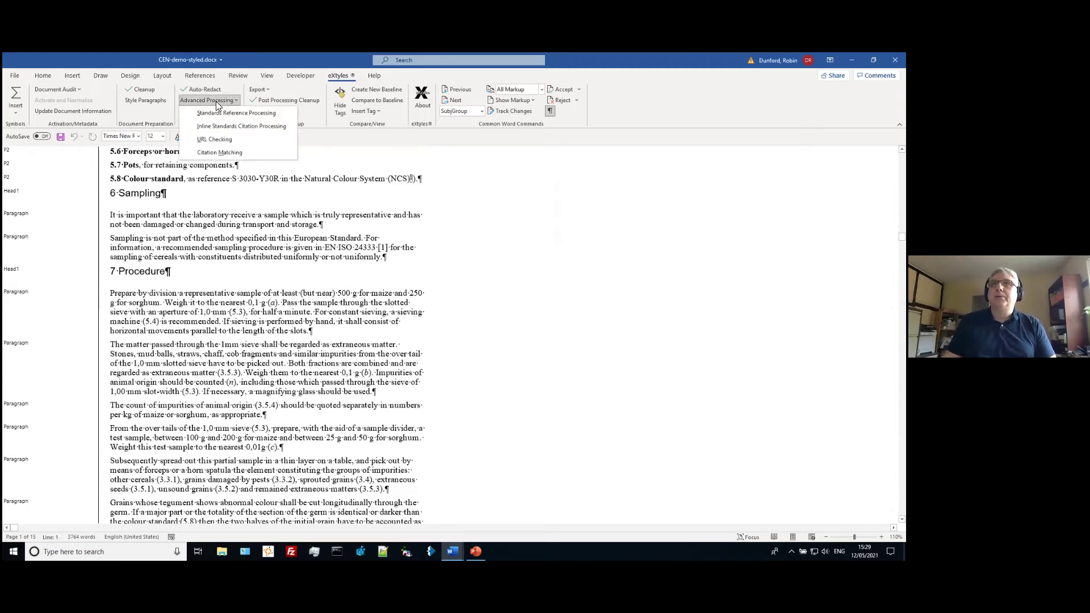
pyautogui.click(229, 113)
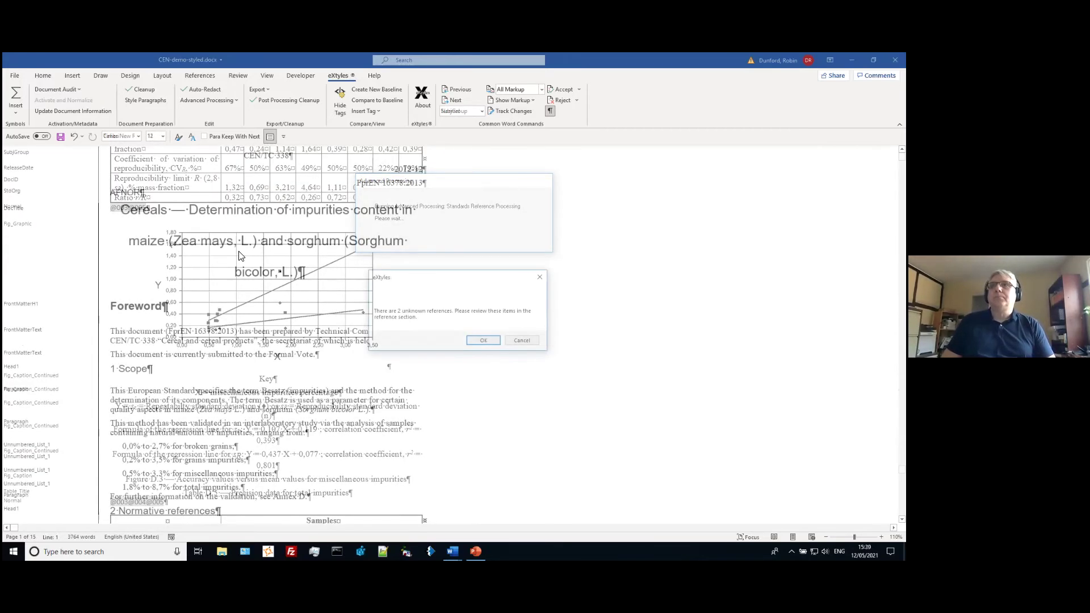
pyautogui.click(480, 341)
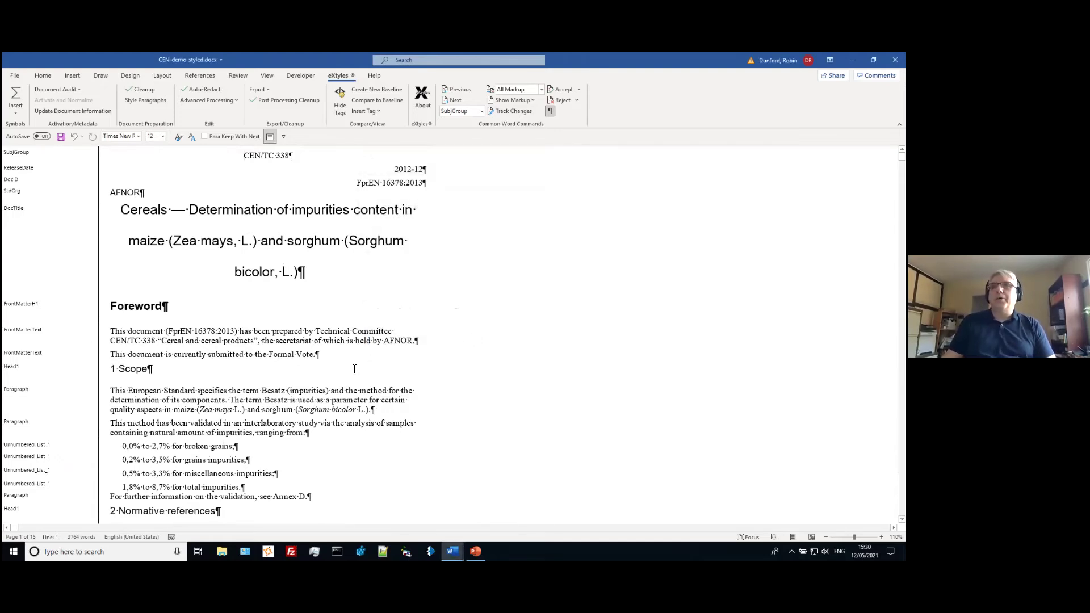
# Step: Examine the character styles of the publisher, document number and title in the ISO 5223 entry under Normative references
pyautogui.scroll(-2, 355, 369)
pyautogui.scroll(-3, 356, 369)
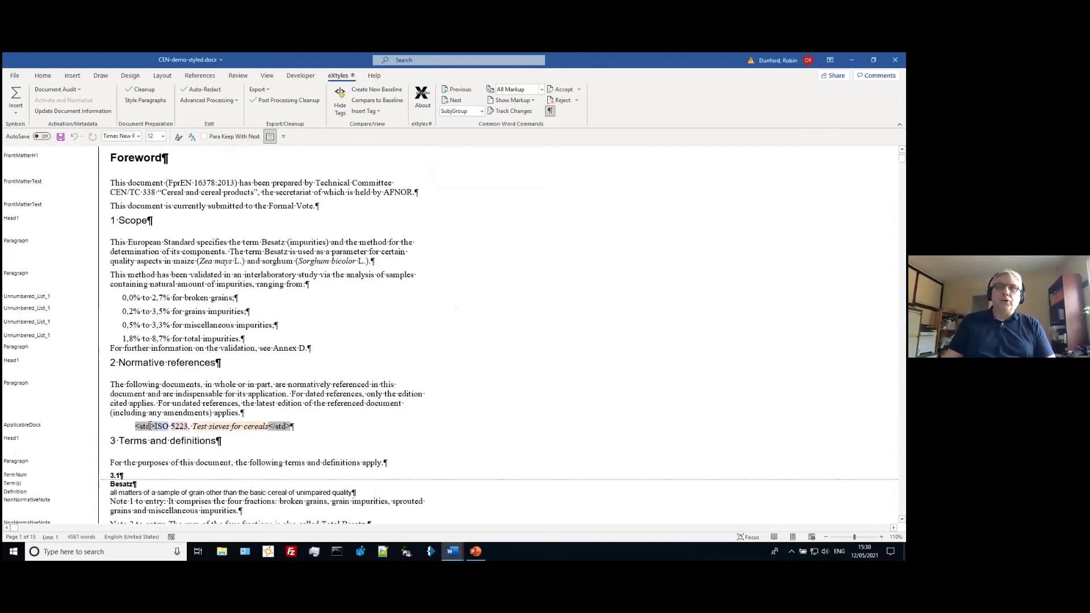
pyautogui.click(226, 426)
pyautogui.scroll(-1, 270, 434)
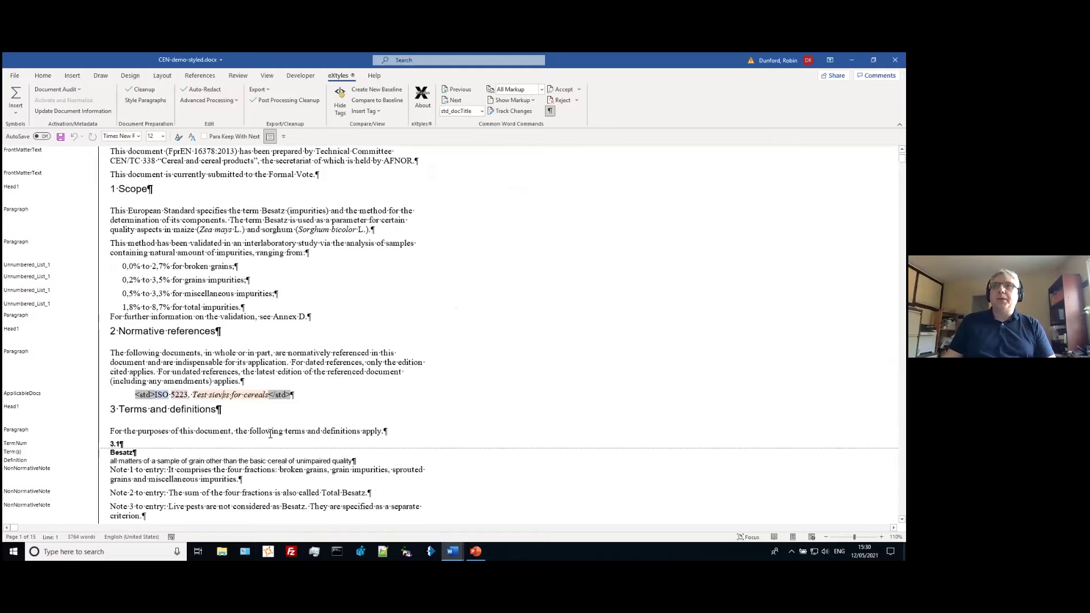
pyautogui.click(165, 394)
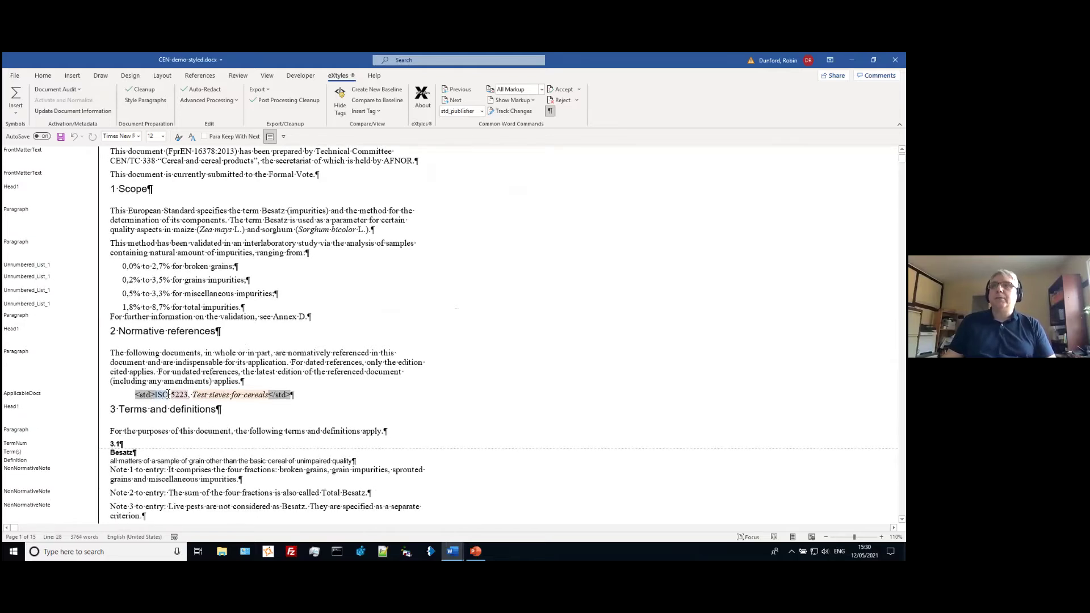
pyautogui.click(180, 395)
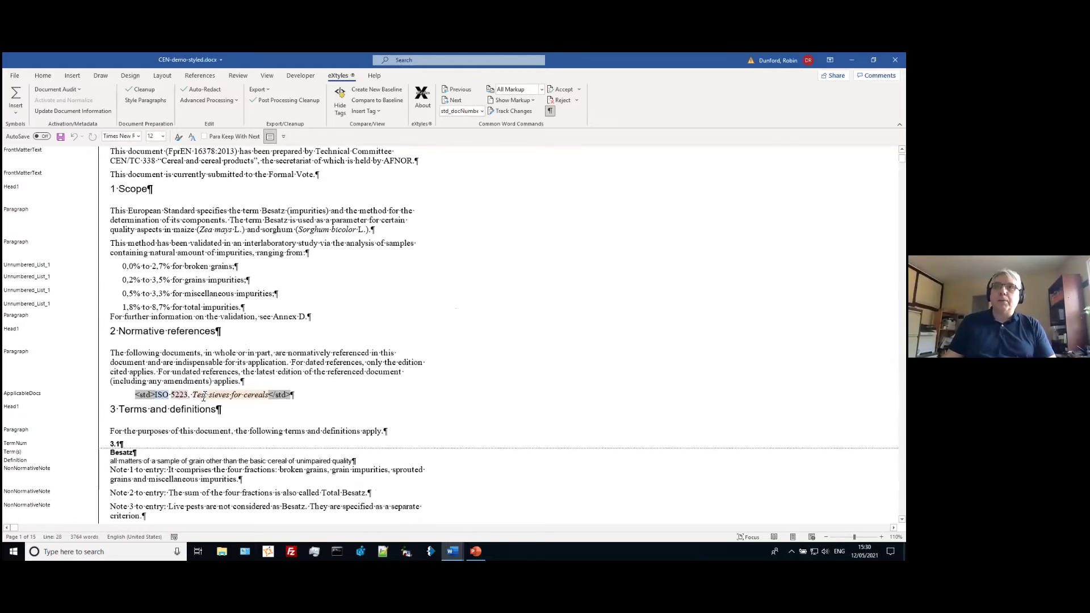
pyautogui.click(229, 395)
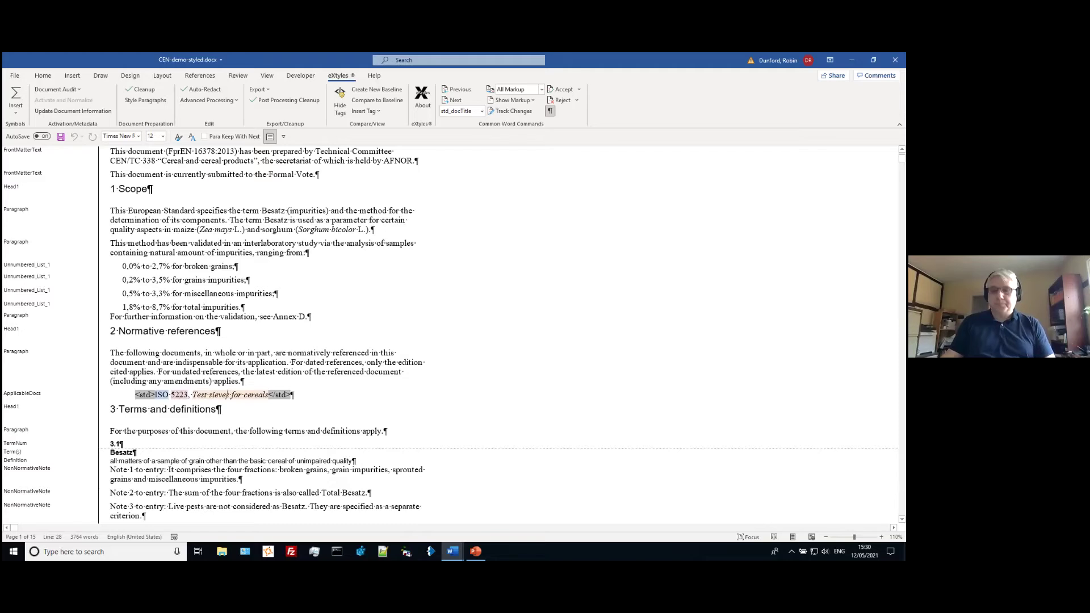
# Step: Examine the tagging and character styles of the standard and unknown references in the Bibliography
pyautogui.hotkey('ctrl', 'End')
pyautogui.scroll(2, 643, 348)
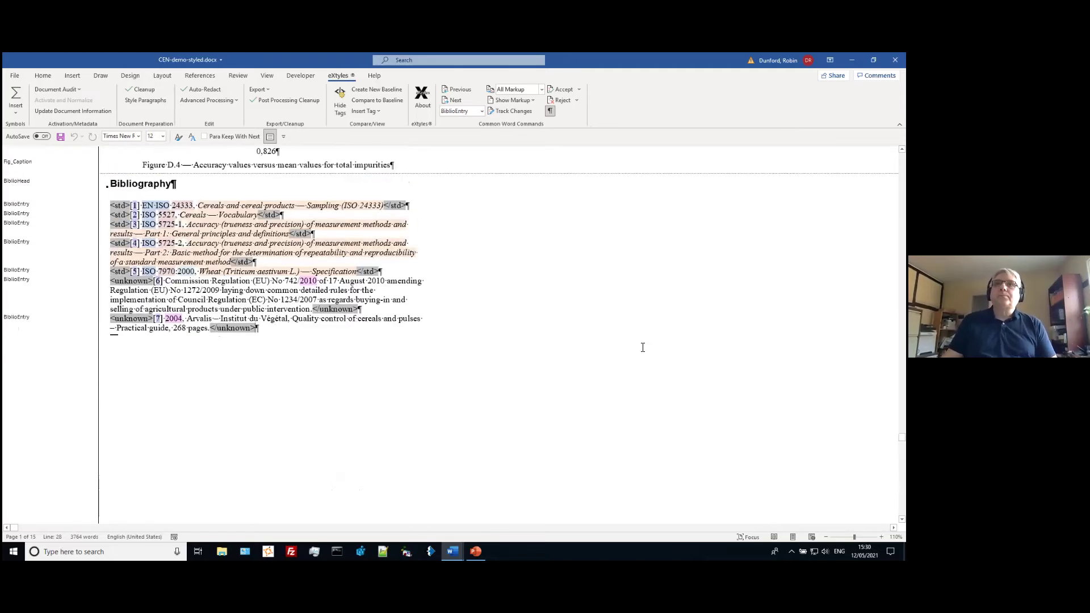
pyautogui.scroll(1, 643, 348)
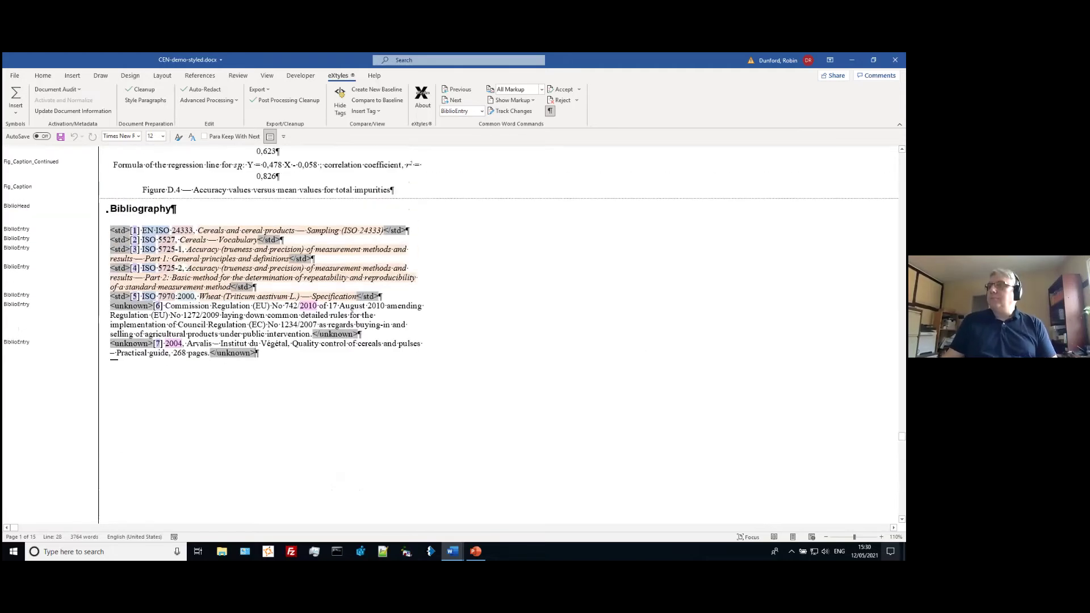
pyautogui.click(159, 248)
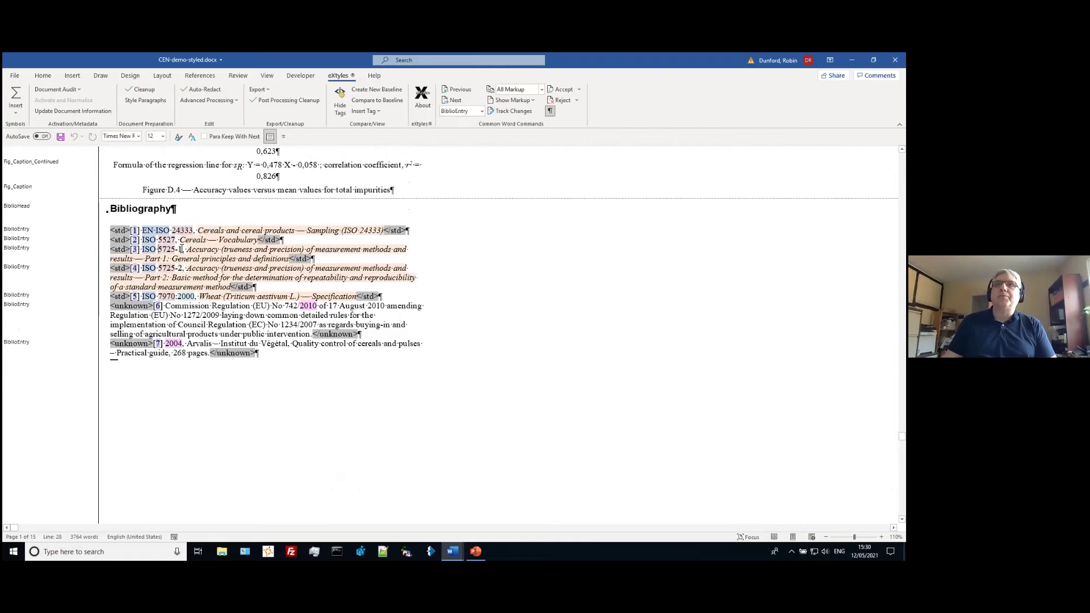
pyautogui.click(204, 250)
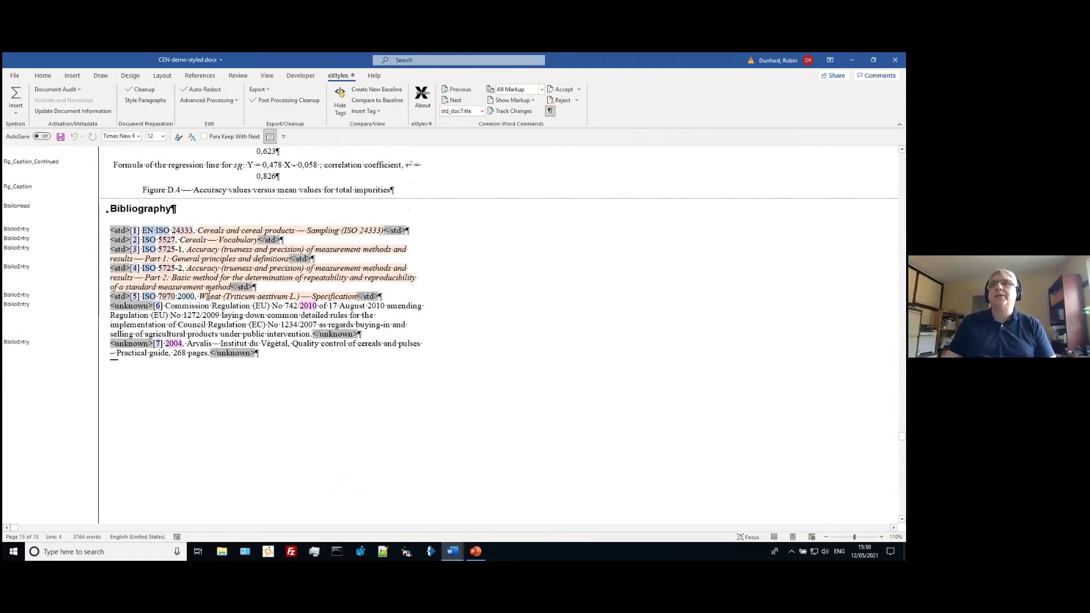
pyautogui.click(198, 310)
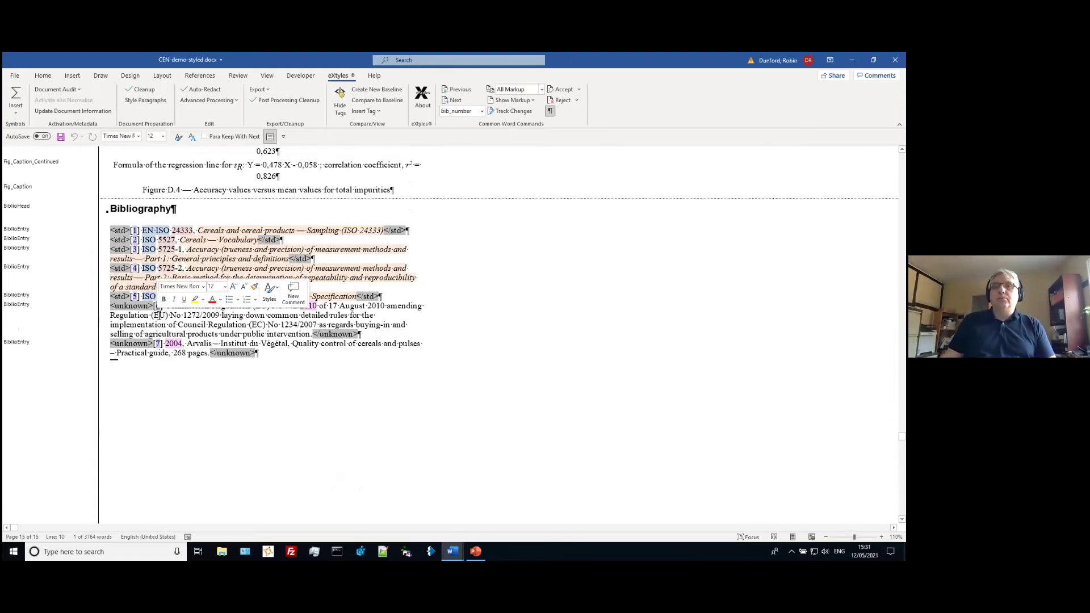
pyautogui.click(163, 270)
pyautogui.click(308, 307)
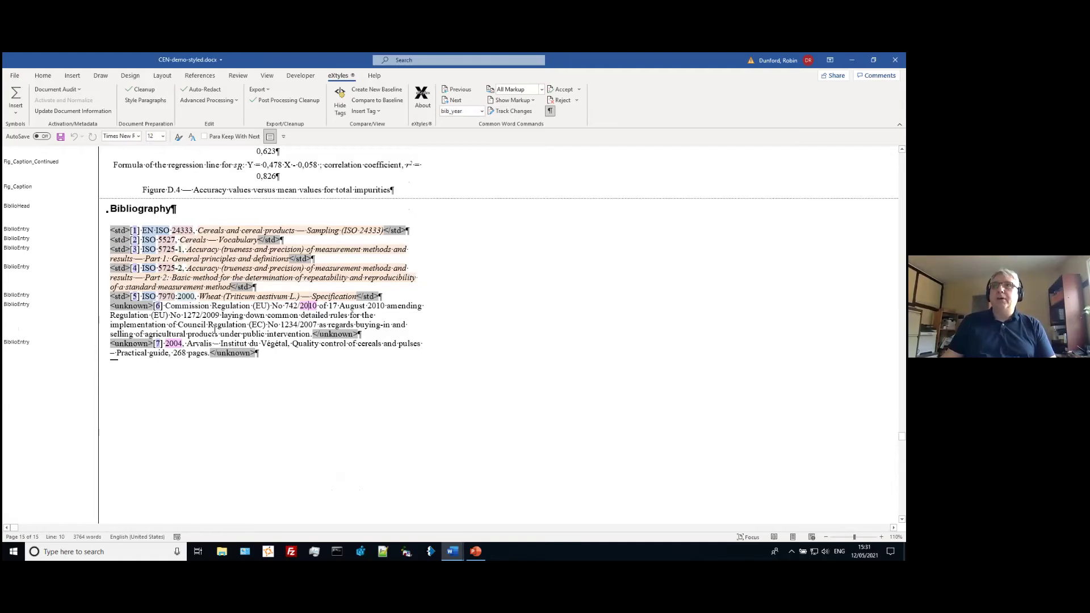
pyautogui.scroll(2, 212, 329)
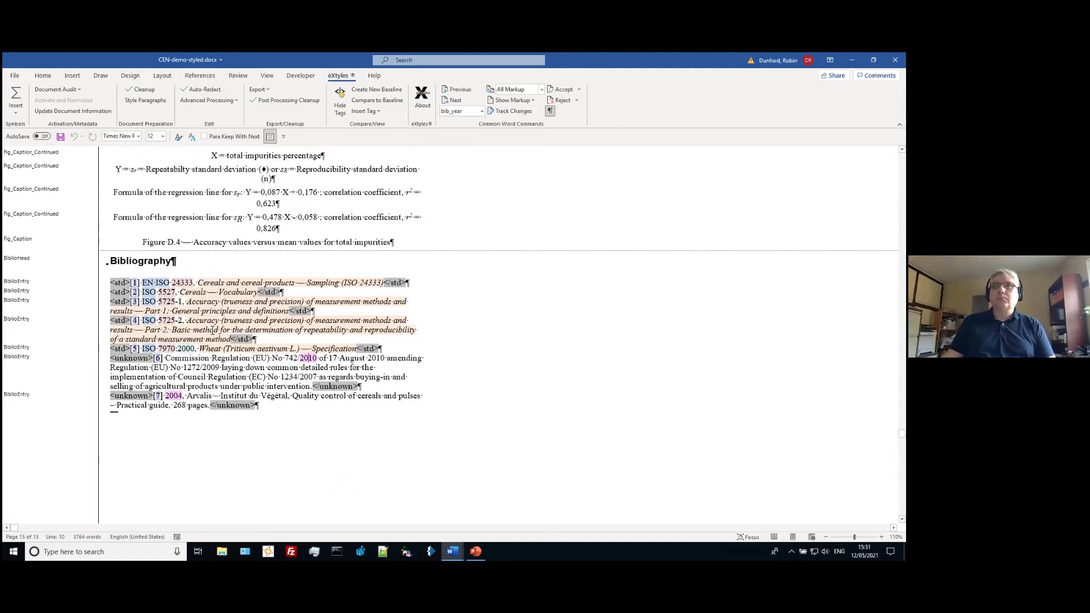
# Step: Run Inline Standards Citation Processing on the document and acknowledge its report
pyautogui.click(208, 100)
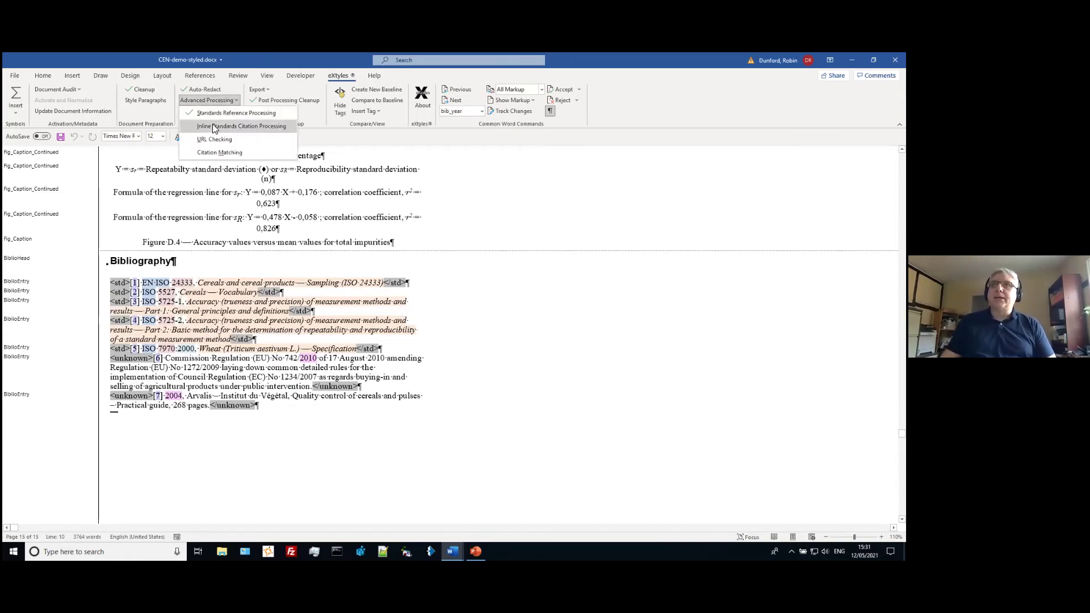
pyautogui.click(213, 127)
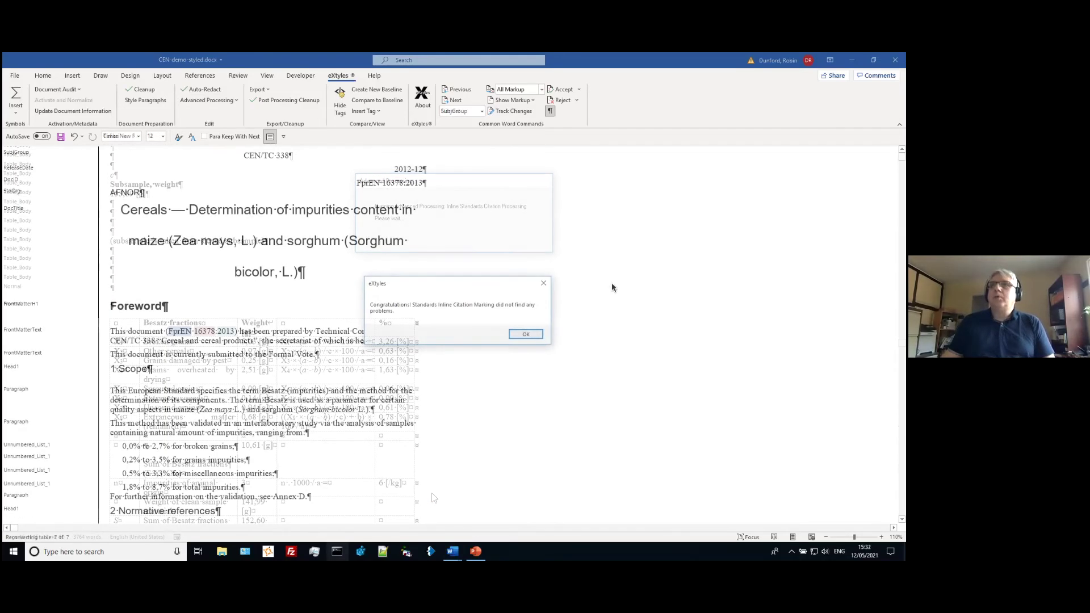
pyautogui.click(525, 335)
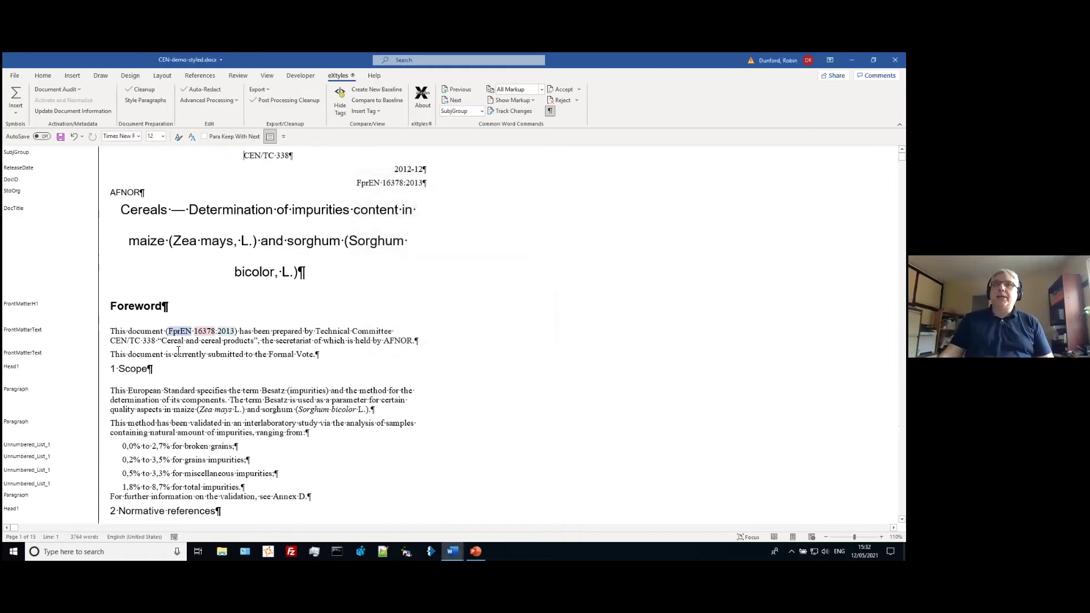
# Step: Inspect the styling of the inline standards citations in the Foreword, the 3.5.1 notes and sections 5 and 6
pyautogui.moveTo(186, 335); pyautogui.dragTo(219, 339)
pyautogui.click(180, 341)
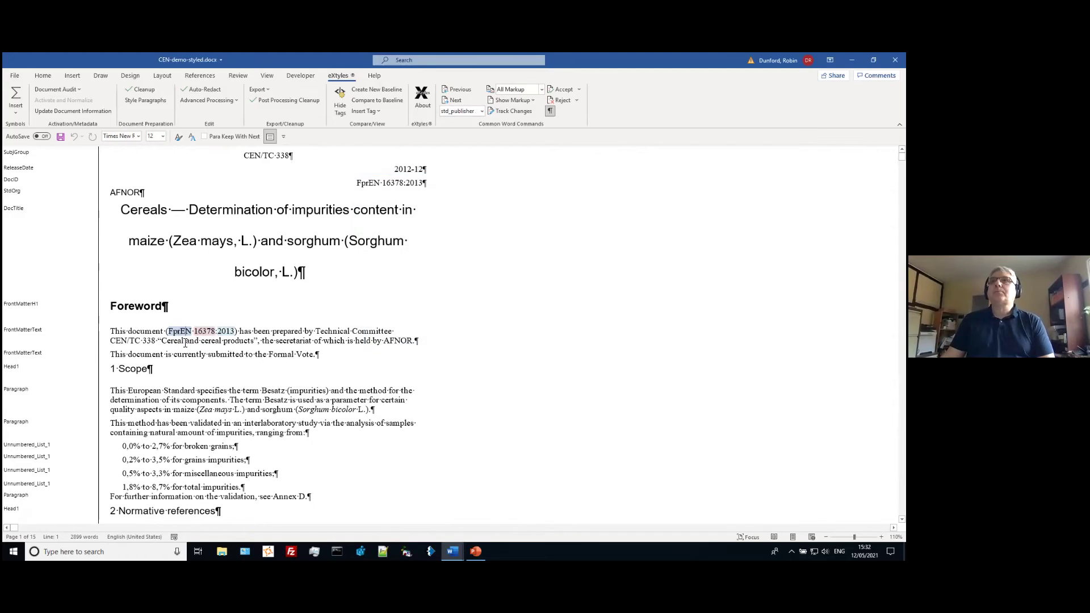
pyautogui.click(239, 332)
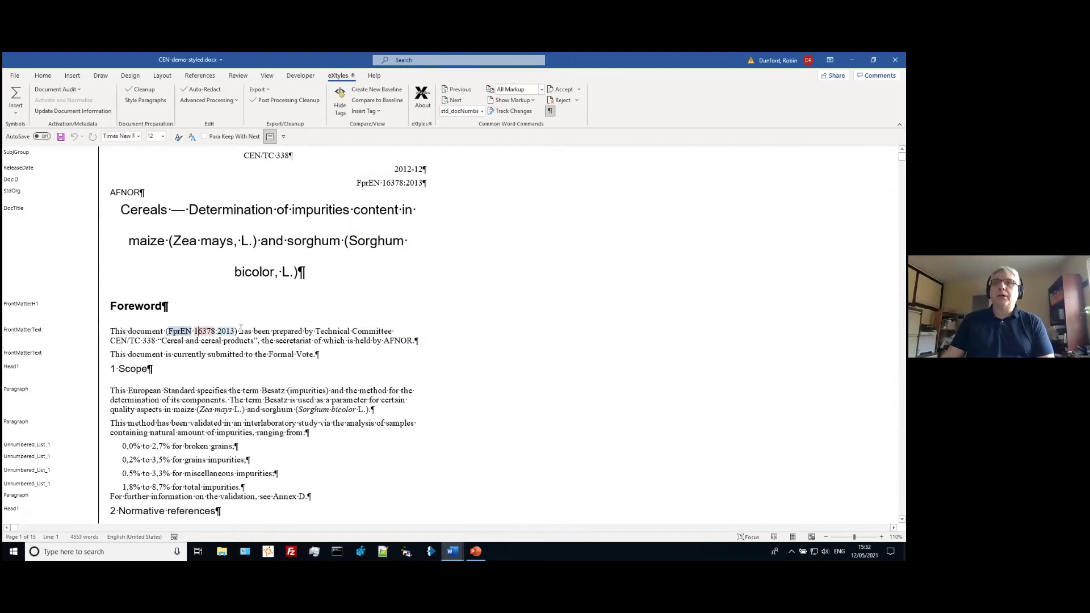
pyautogui.scroll(-15, 222, 392)
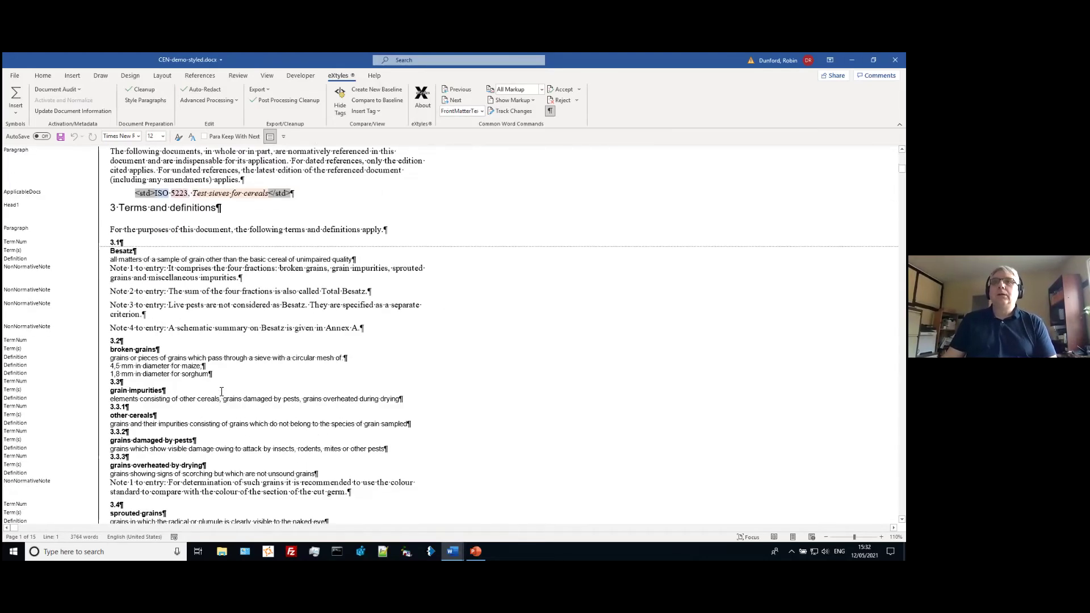
pyautogui.scroll(-5, 222, 392)
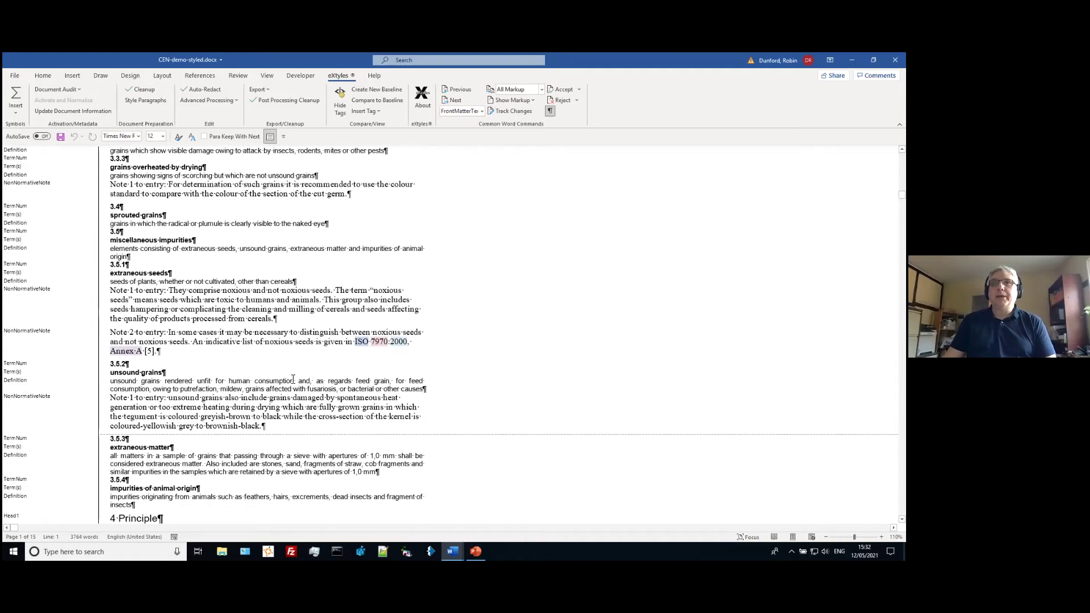
pyautogui.click(126, 351)
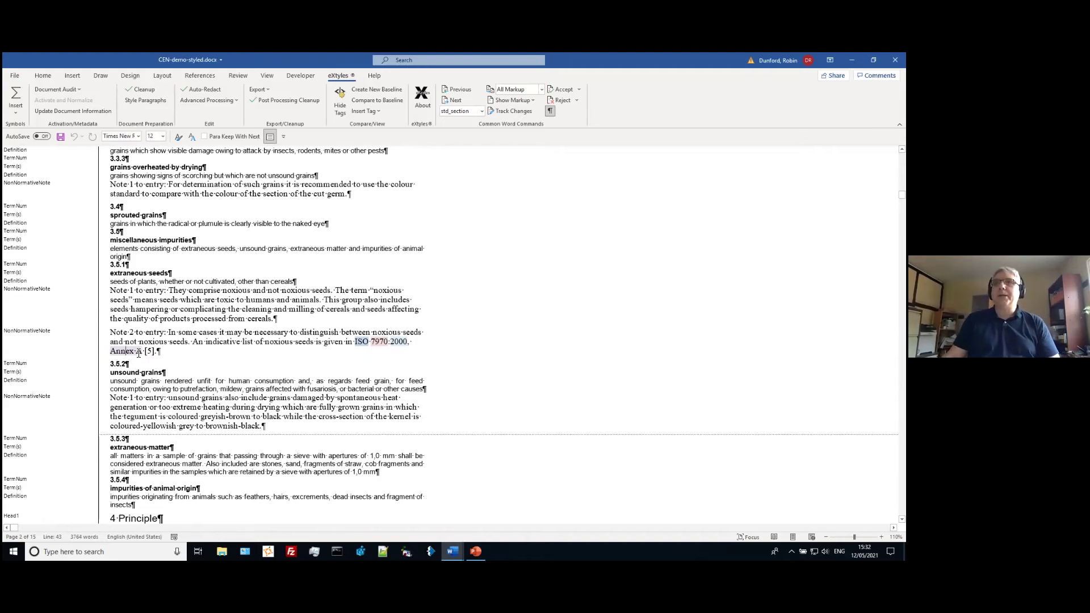
pyautogui.scroll(-5, 177, 363)
pyautogui.scroll(-5, 178, 363)
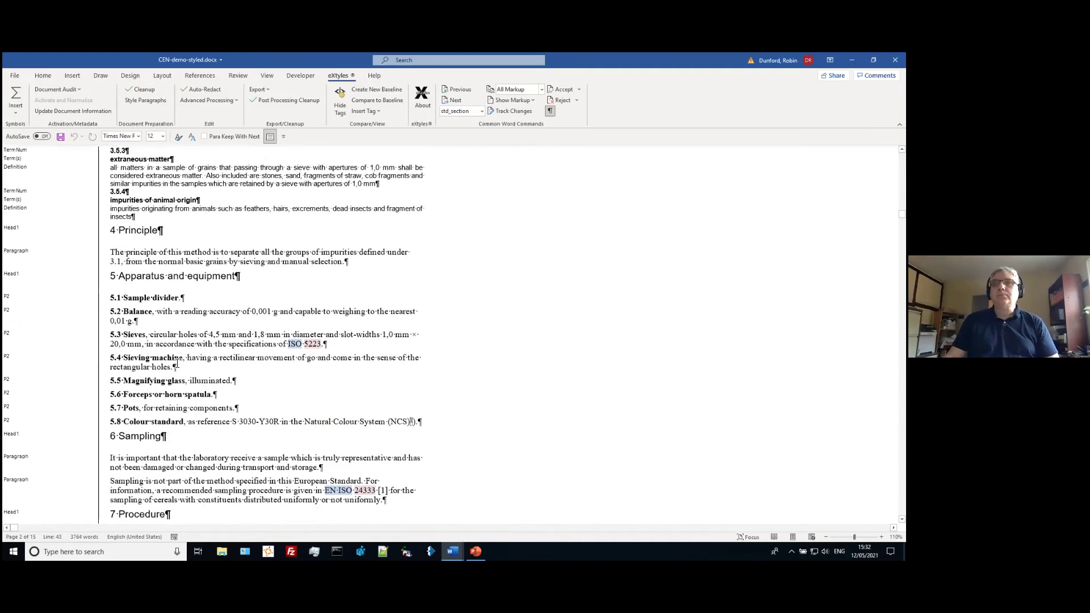
# Step: Run URL Checking on the document and acknowledge its validation report
pyautogui.click(221, 101)
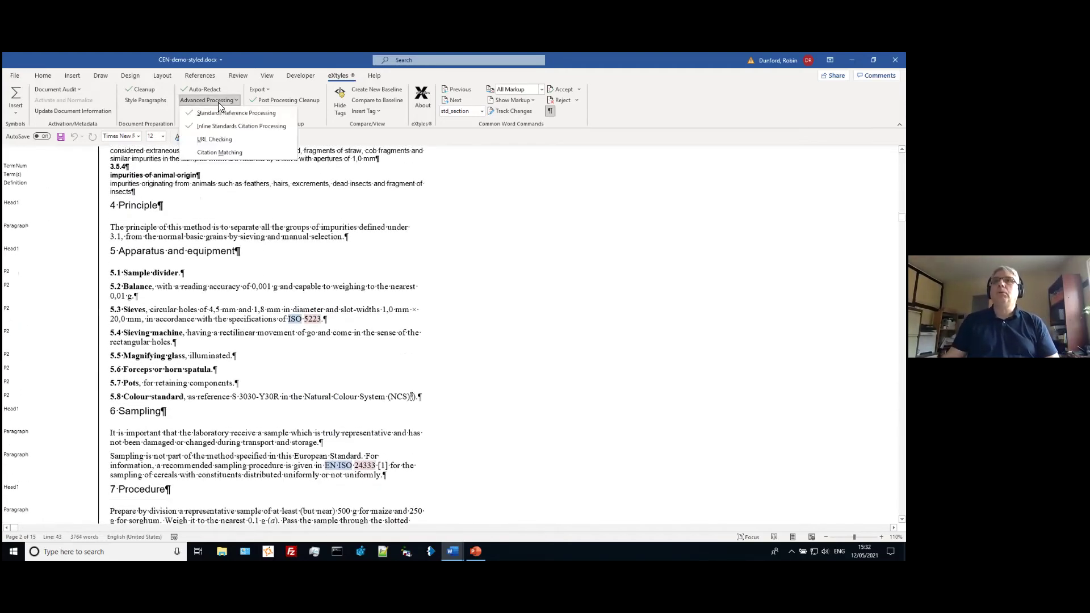
pyautogui.click(215, 139)
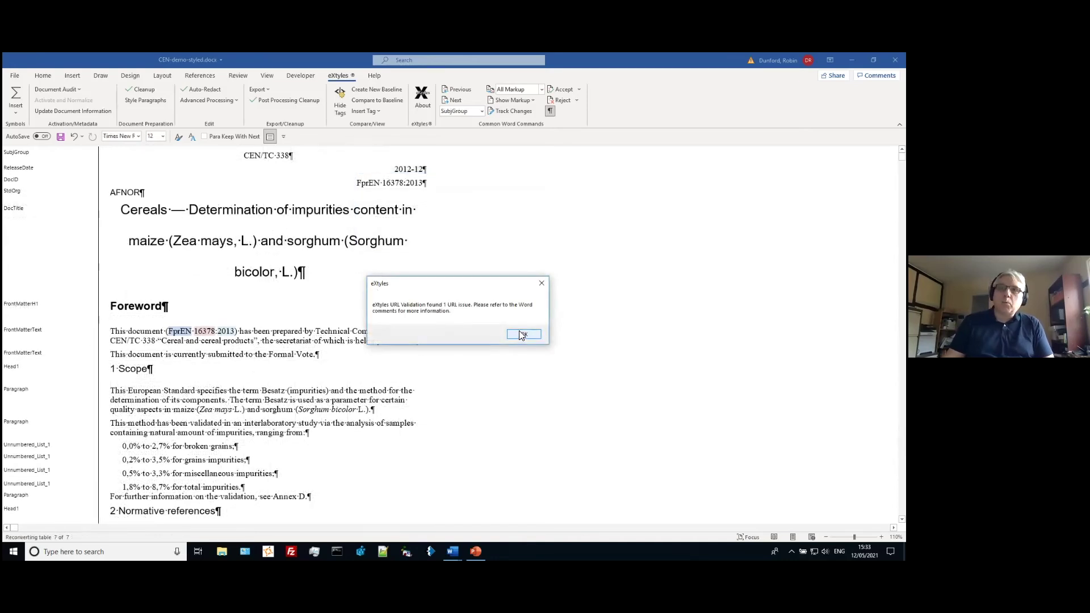
pyautogui.click(522, 335)
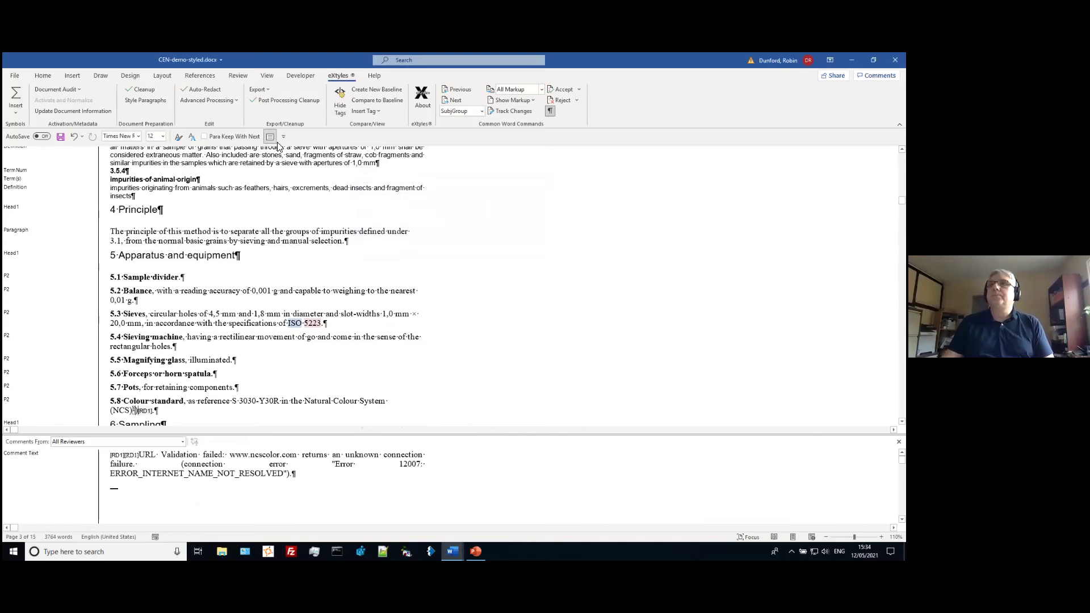
# Step: Show the document in Print Layout without the comments pane and review the URL validation comment at 5.8 Colour standard
pyautogui.click(793, 537)
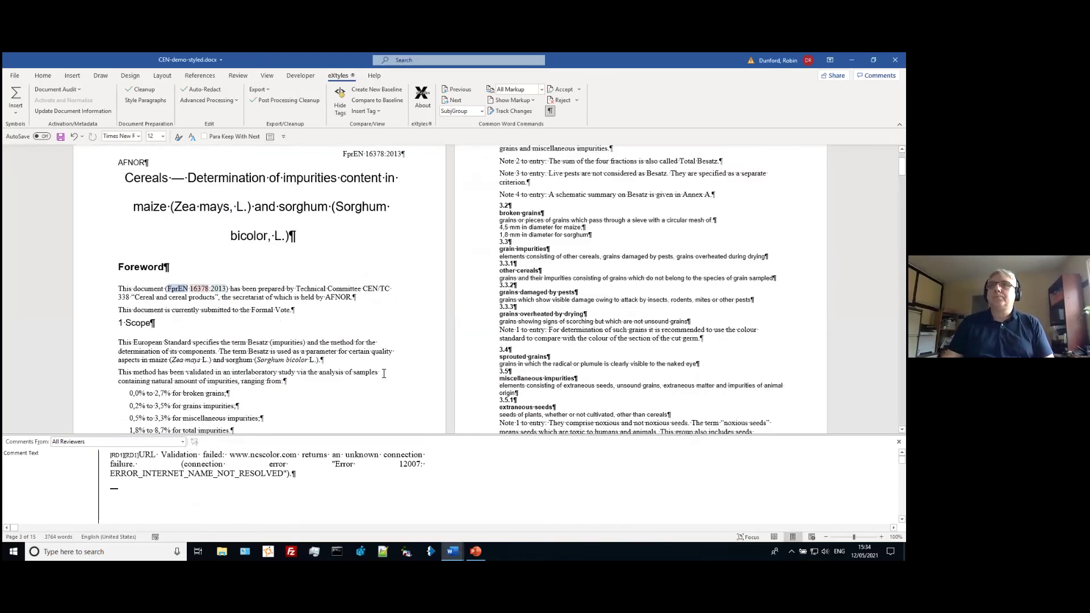
pyautogui.scroll(-15, 369, 365)
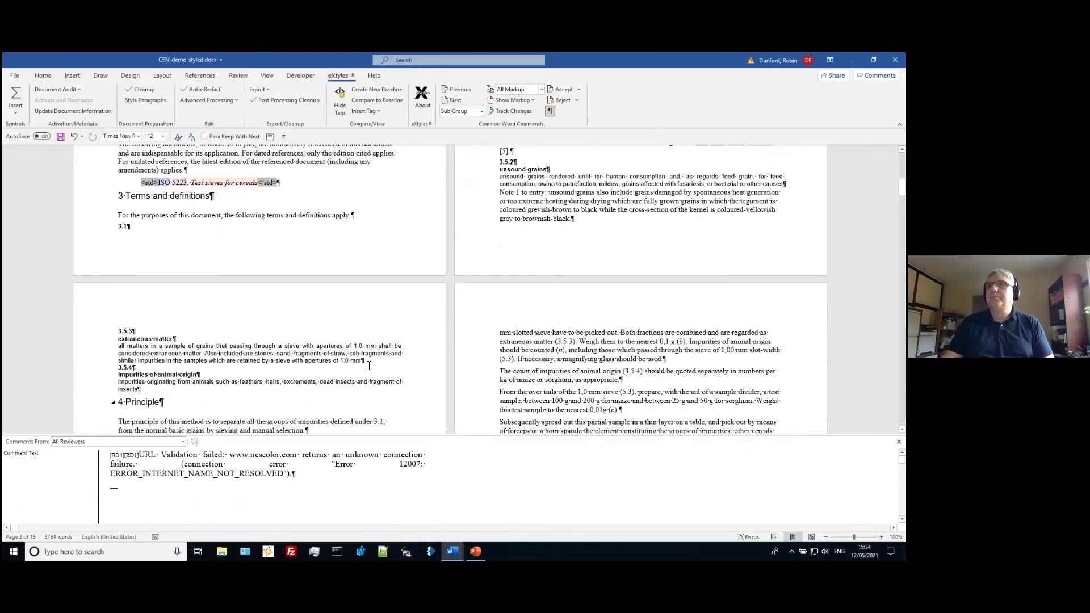
pyautogui.scroll(-15, 369, 366)
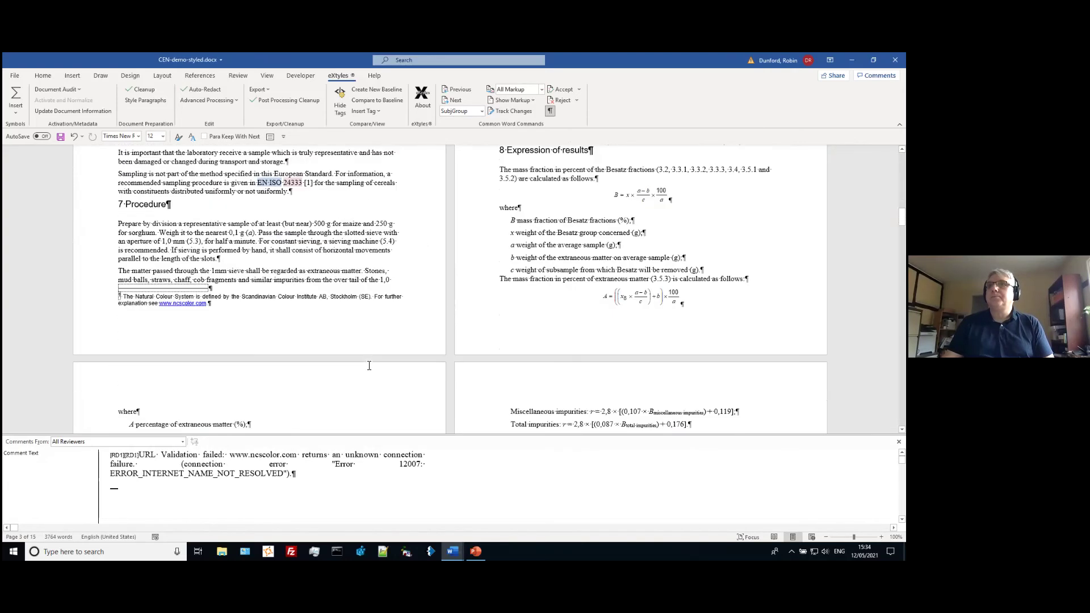
pyautogui.scroll(8, 369, 365)
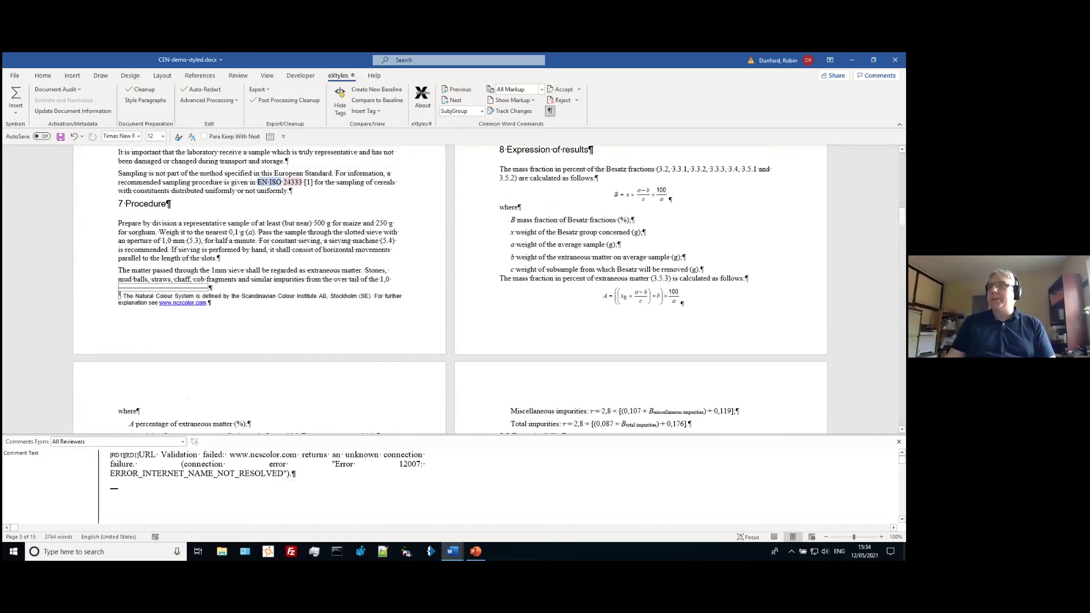
pyautogui.hotkey('alt', 'shift', 'c')
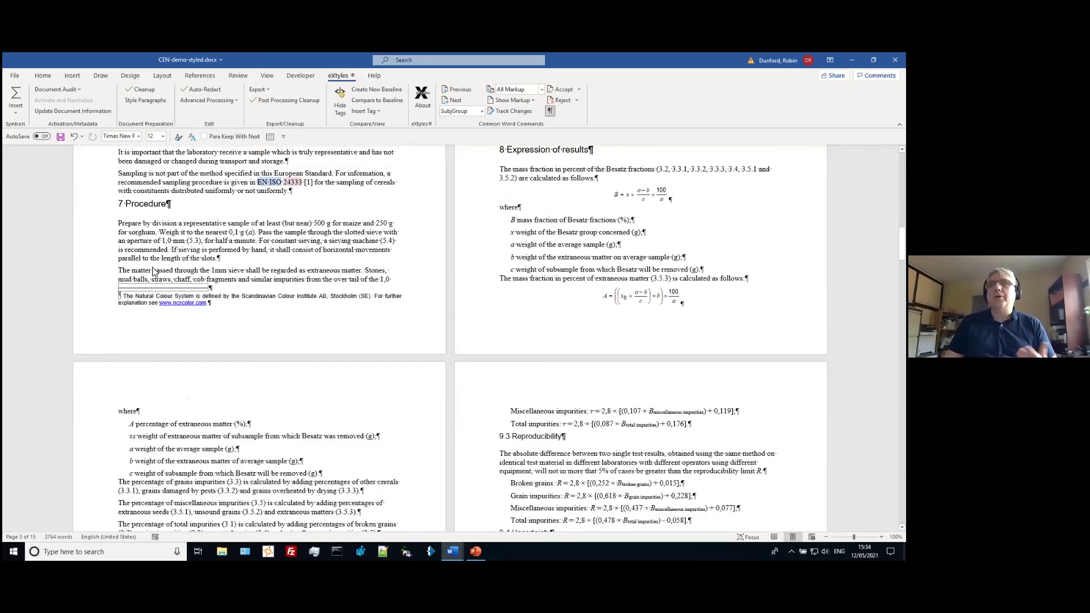
pyautogui.scroll(2, 156, 270)
pyautogui.scroll(-1, 156, 261)
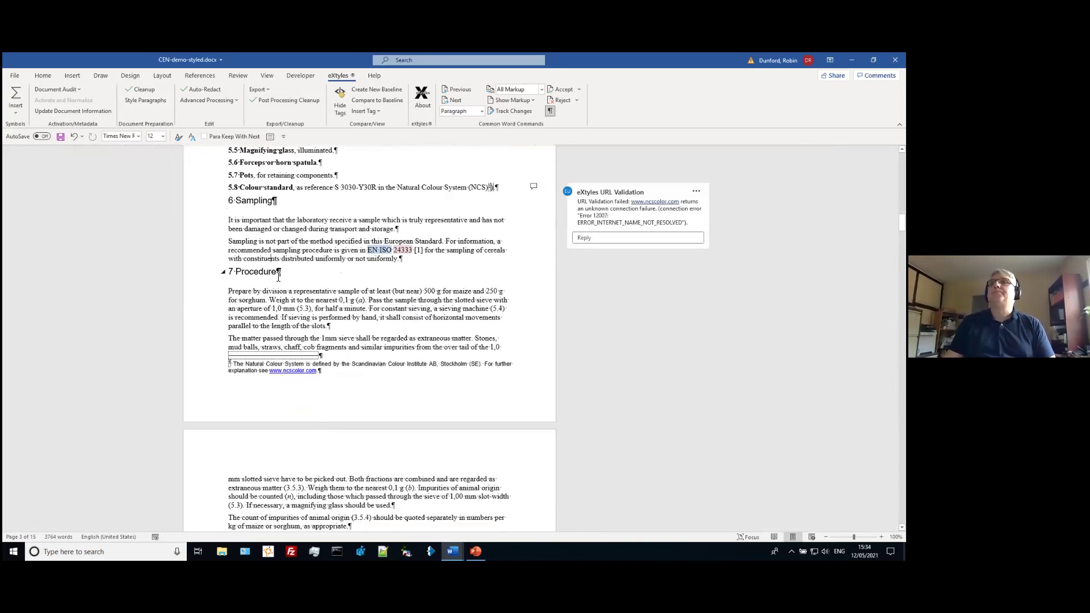
# Step: Run Citation Matching with the Vancouver baseline style of numbers in brackets and acknowledge its completion
pyautogui.click(219, 100)
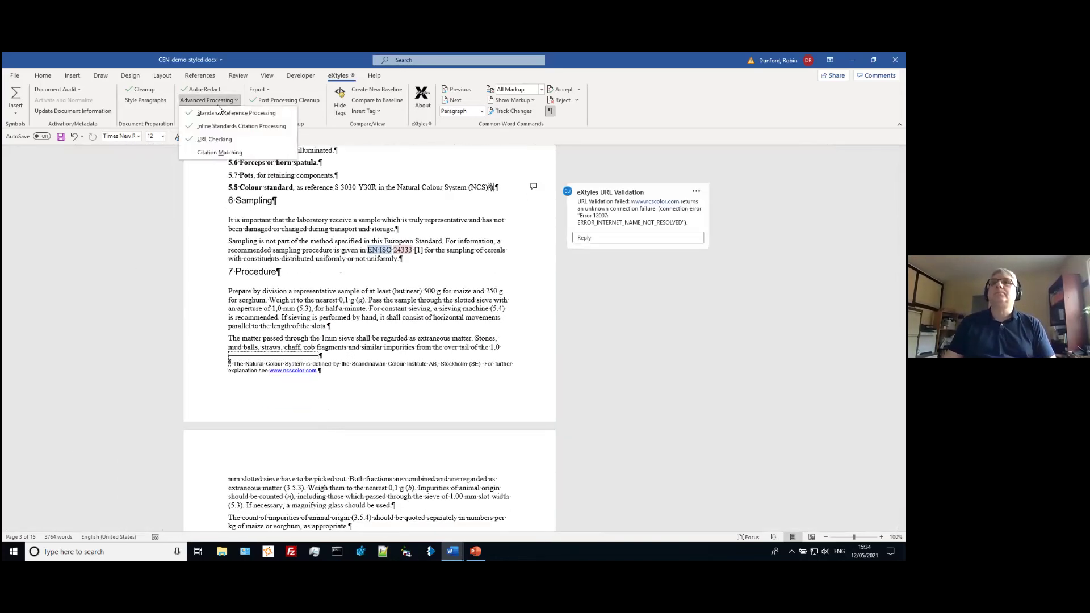
pyautogui.click(219, 152)
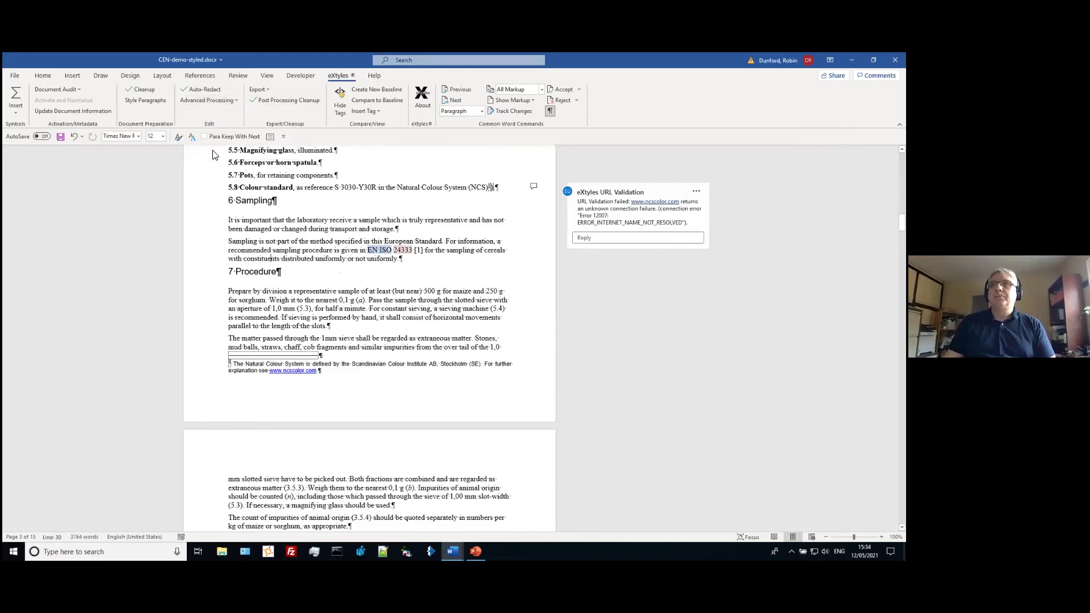
pyautogui.moveTo(565, 290); pyautogui.dragTo(578, 290)
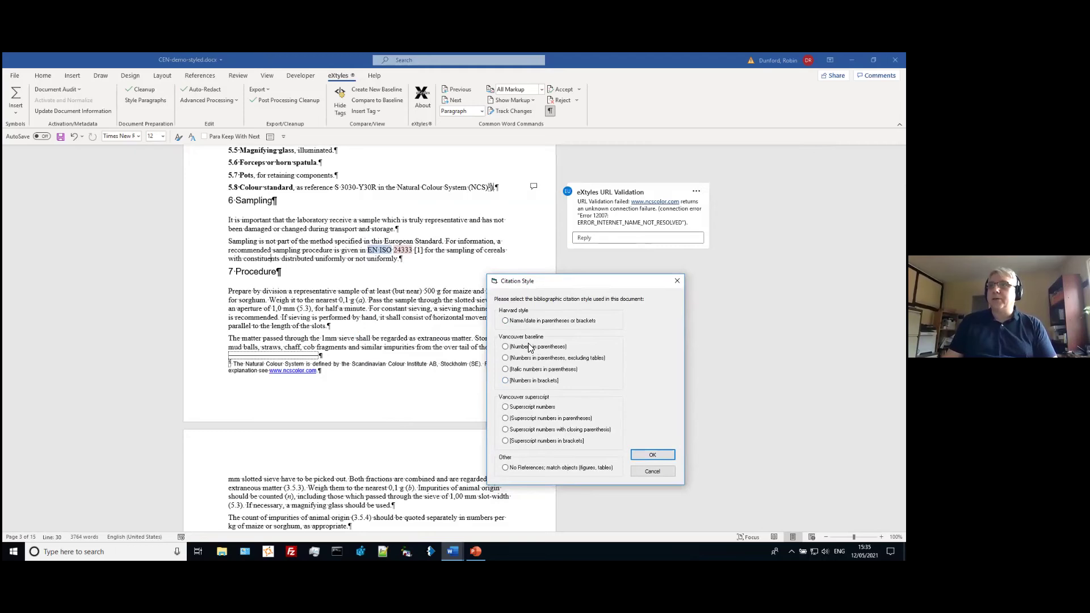
pyautogui.click(506, 381)
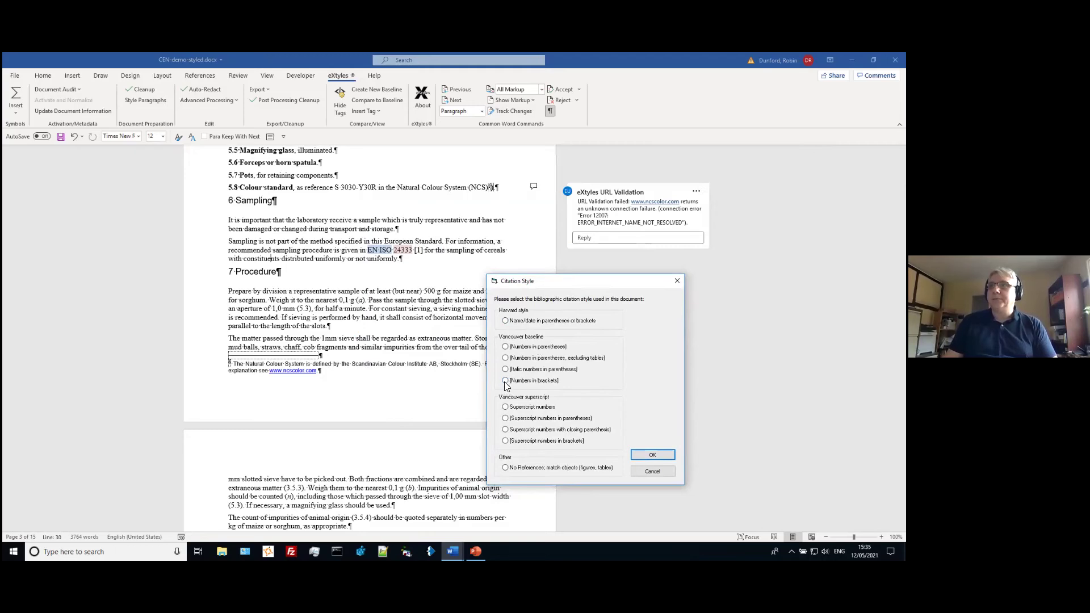
pyautogui.click(649, 455)
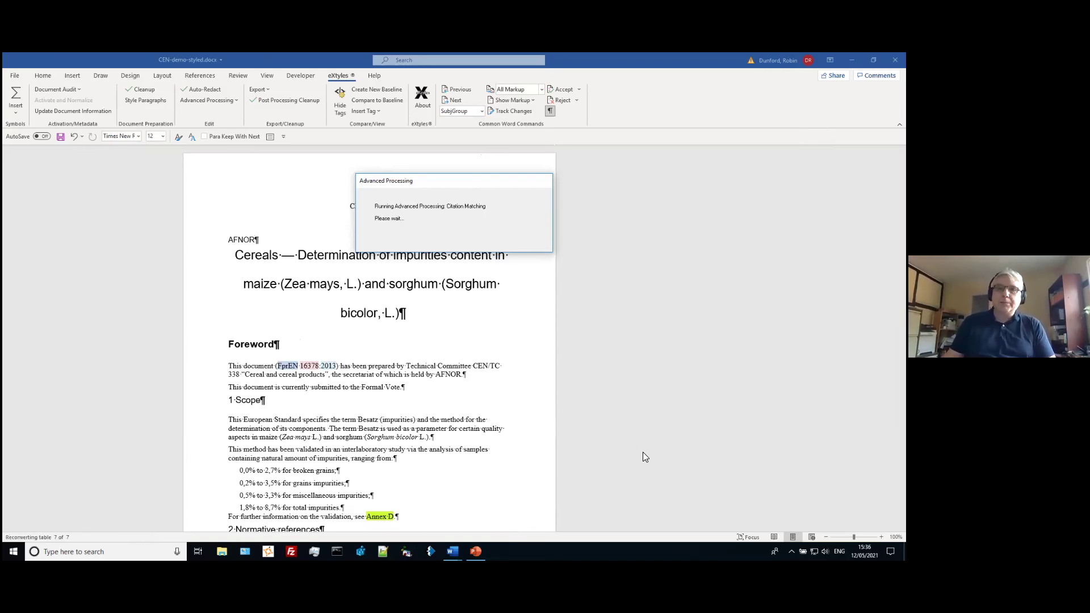
pyautogui.click(487, 334)
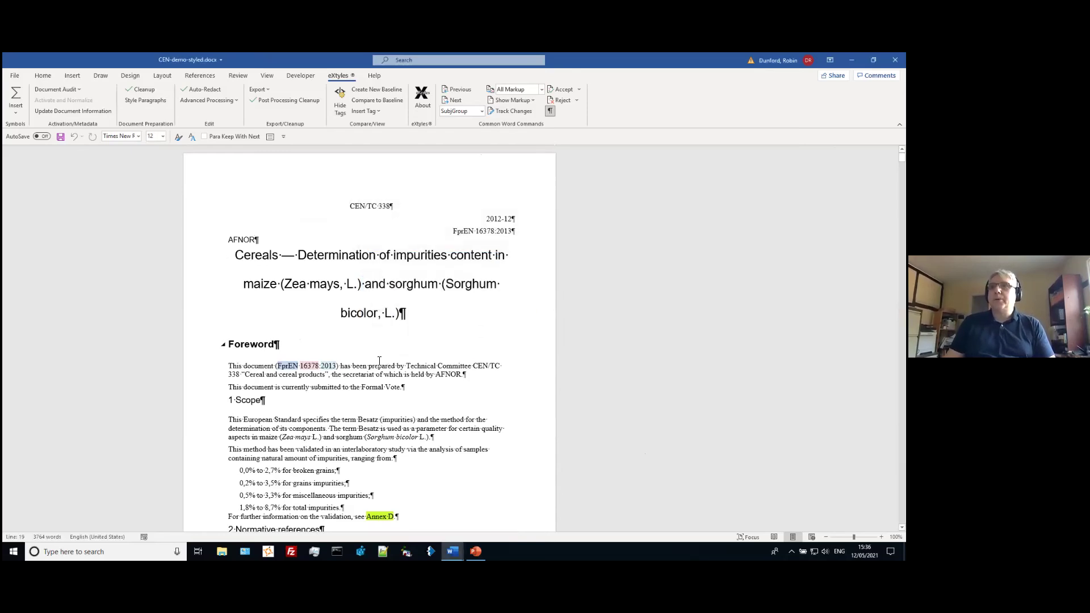
# Step: Examine the styling of the annex citations in sections 1 and 3 and the character style of the 3.1 citation in section 4
pyautogui.scroll(-3, 379, 361)
pyautogui.moveTo(367, 426); pyautogui.dragTo(397, 426)
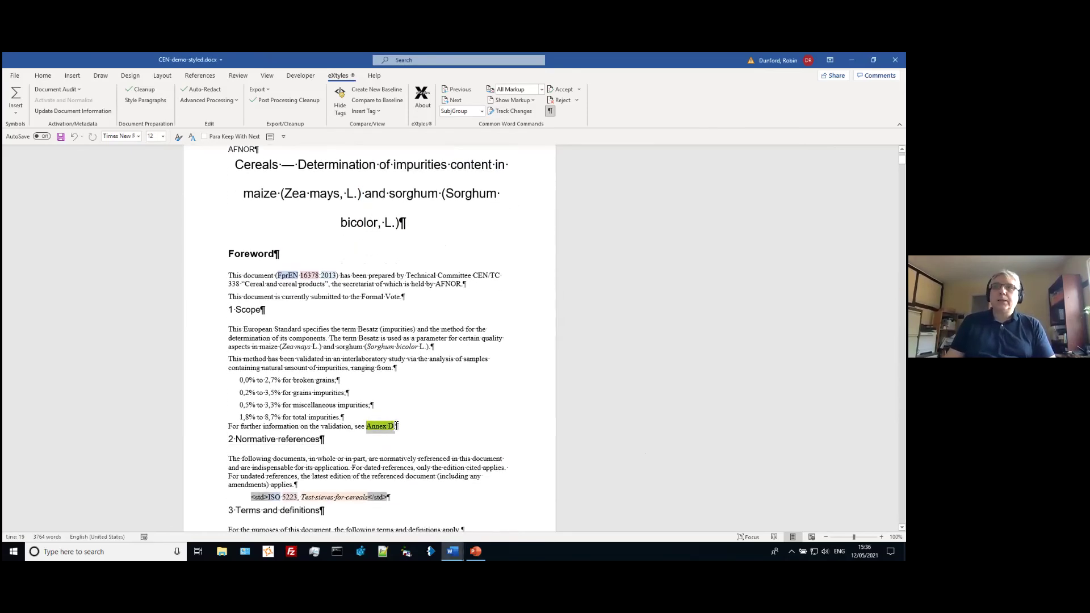
pyautogui.scroll(-2, 318, 407)
pyautogui.scroll(-7, 318, 406)
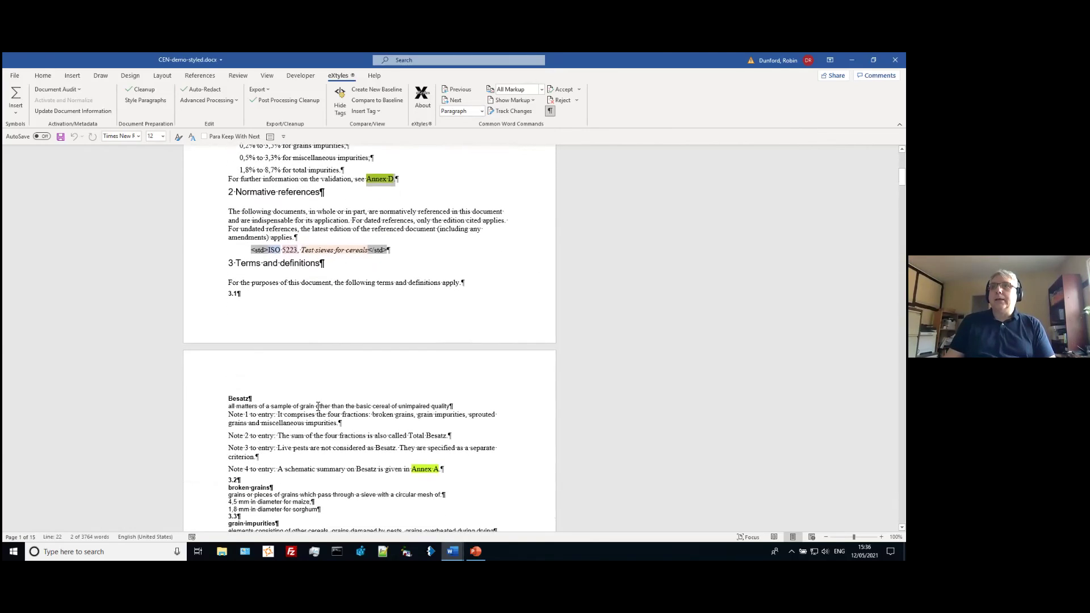
pyautogui.scroll(-9, 340, 406)
pyautogui.scroll(-5, 340, 405)
pyautogui.scroll(-9, 360, 401)
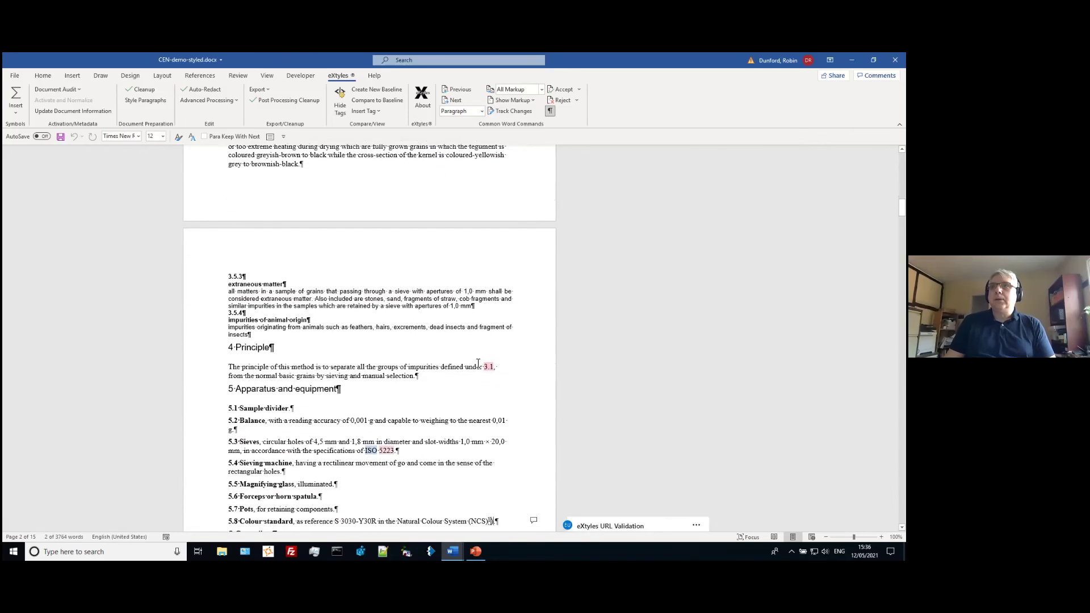
pyautogui.click(487, 366)
pyautogui.scroll(-1, 404, 372)
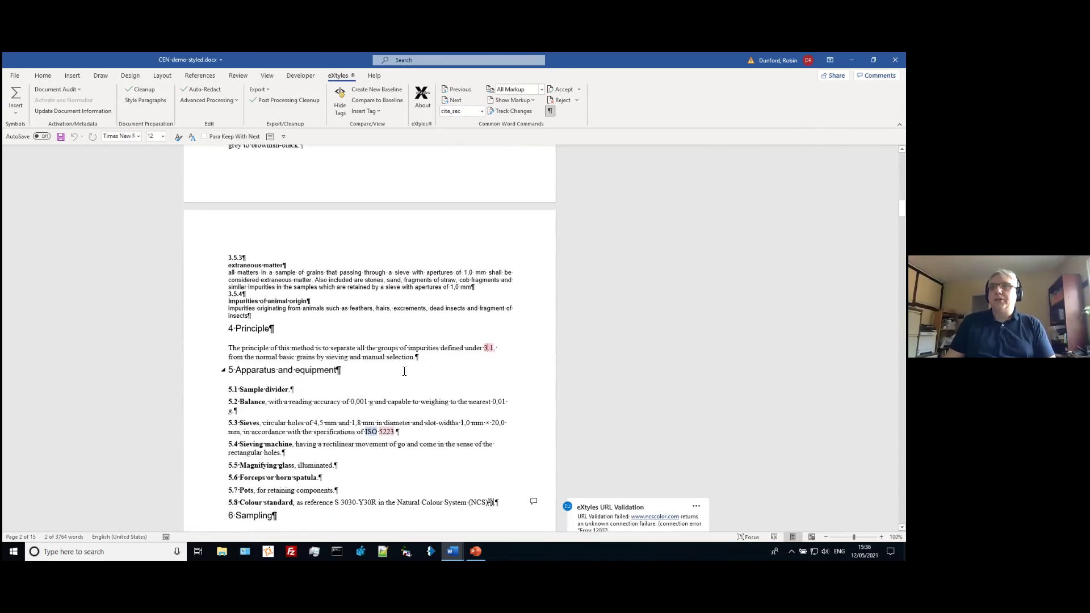
# Step: Inspect the bracketed reference citation in Note 2 of 3.5.1 and the section, annex and table citations in sections 7 to 9
pyautogui.scroll(16, 403, 370)
pyautogui.scroll(-2, 401, 370)
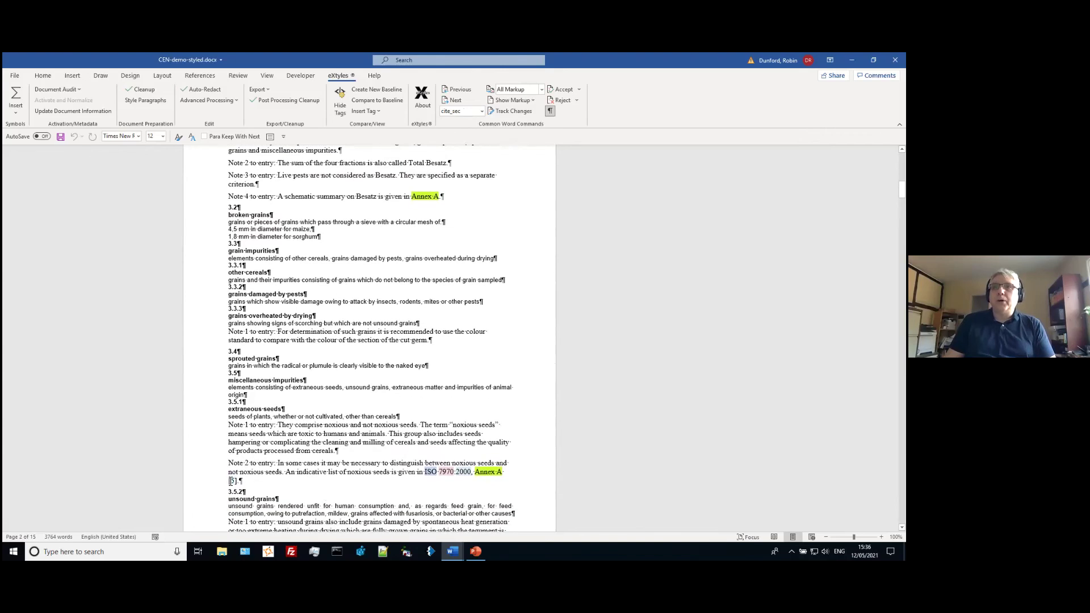
pyautogui.doubleClick(240, 481)
pyautogui.click(340, 408)
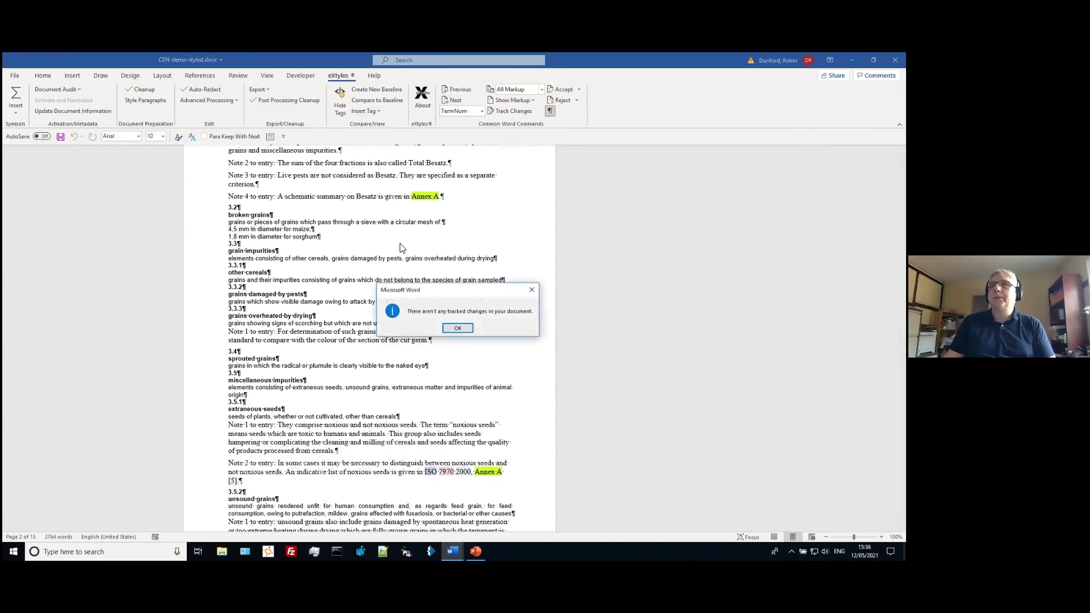
pyautogui.click(455, 321)
pyautogui.scroll(-20, 385, 318)
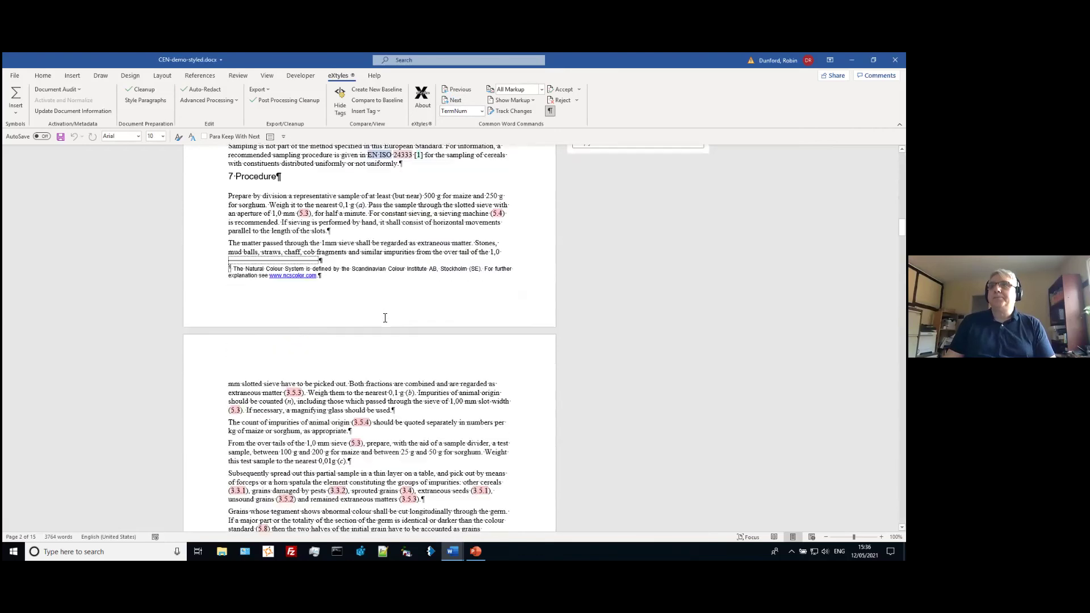
pyautogui.scroll(-20, 385, 318)
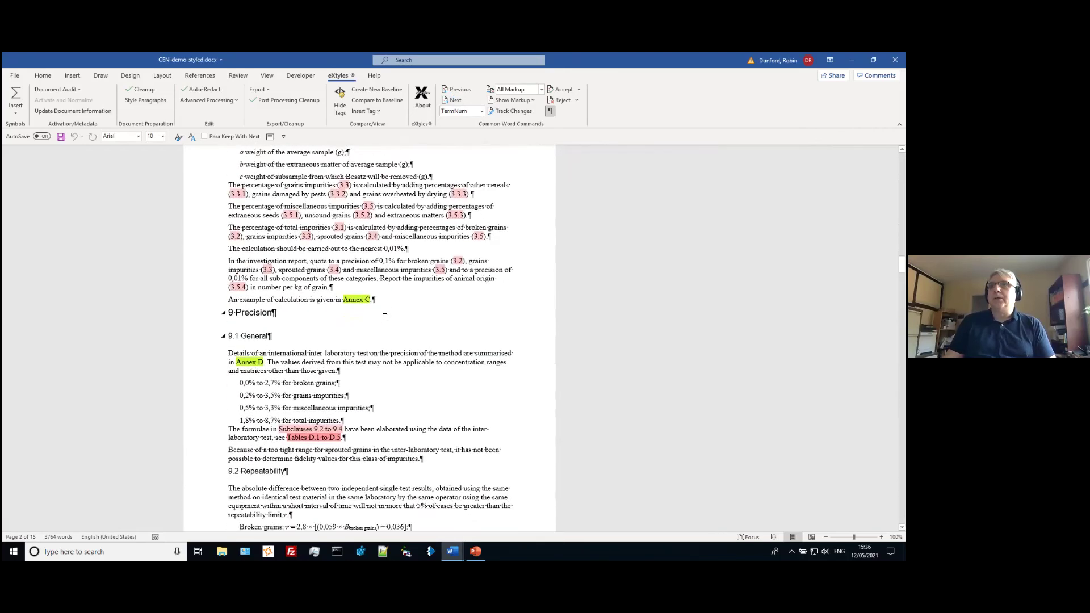
# Step: Review the Citation Match Check comments on Figure A.1, Annex B and Figure B.1, and the section citations in the test report
pyautogui.scroll(-10, 385, 318)
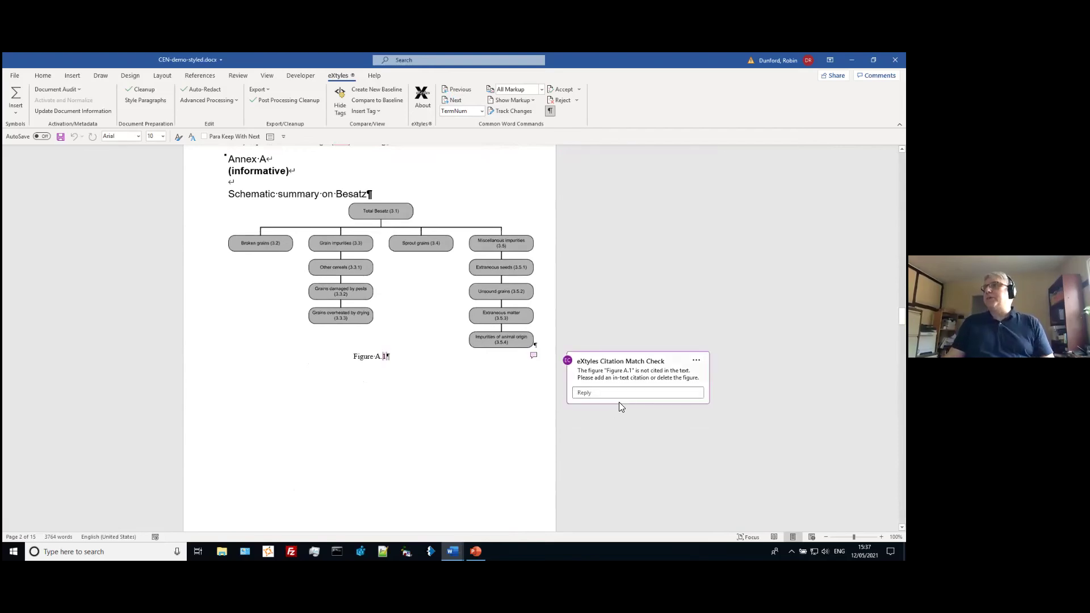
pyautogui.scroll(-6, 600, 388)
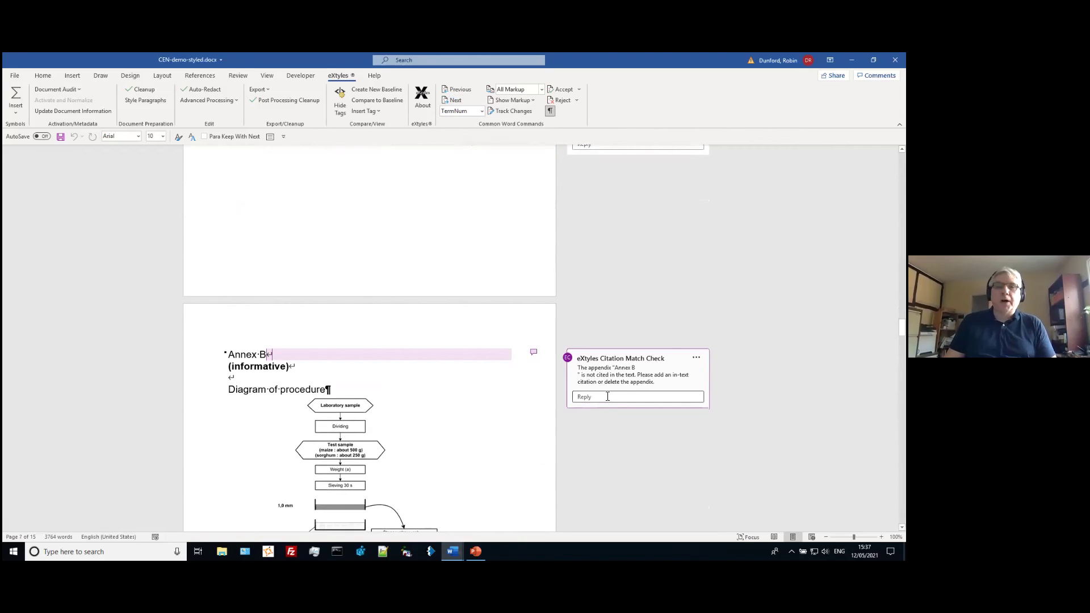
pyautogui.scroll(-7, 597, 397)
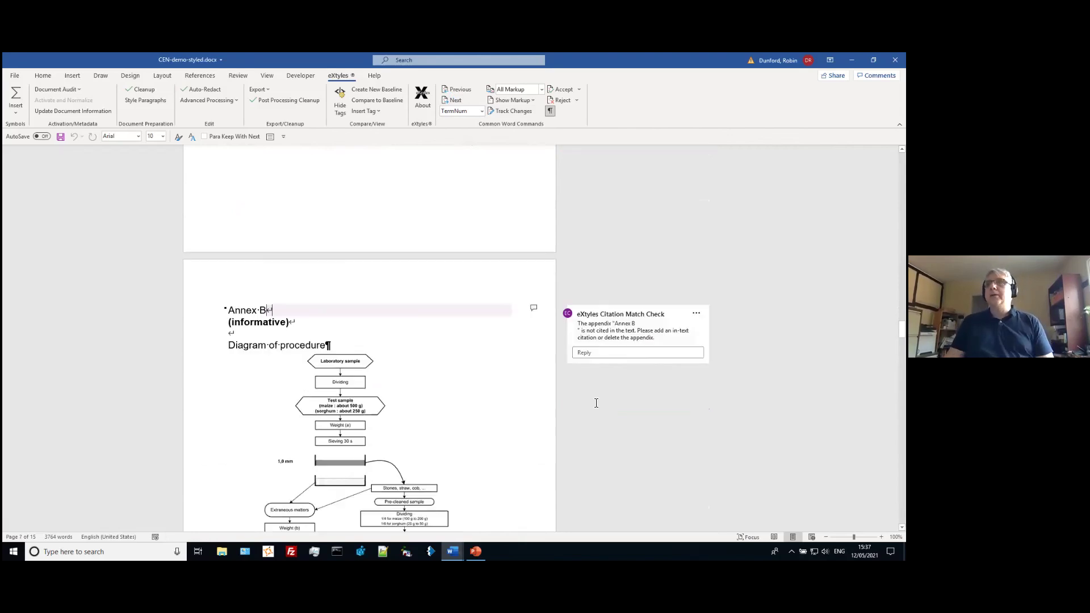
pyautogui.press('Down')
pyautogui.press('Down')
pyautogui.press('Down')
pyautogui.press('Down')
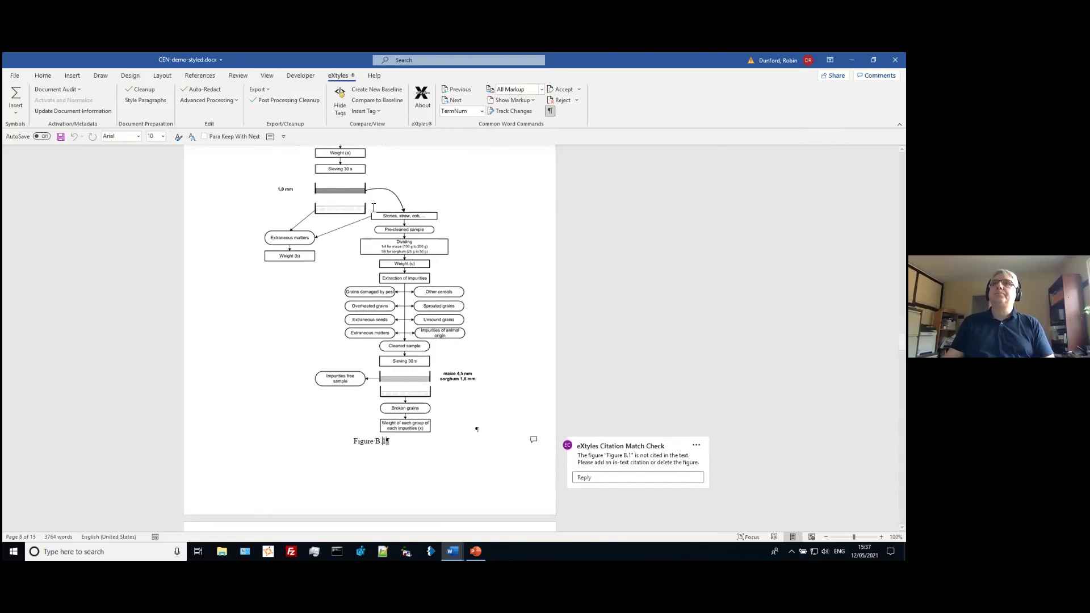
pyautogui.press('Up')
pyautogui.press('Up')
pyautogui.press('Up')
pyautogui.press('Up')
pyautogui.press('Up')
pyautogui.press('Up')
pyautogui.press('Up')
pyautogui.press('Up')
pyautogui.press('Up')
pyautogui.press('Up')
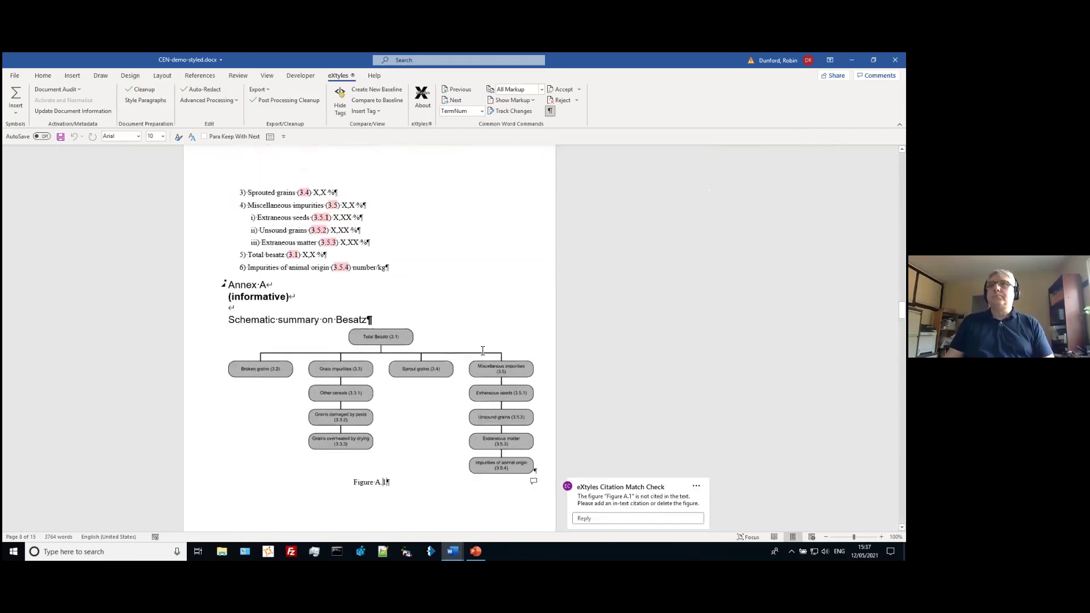
pyautogui.scroll(4, 482, 351)
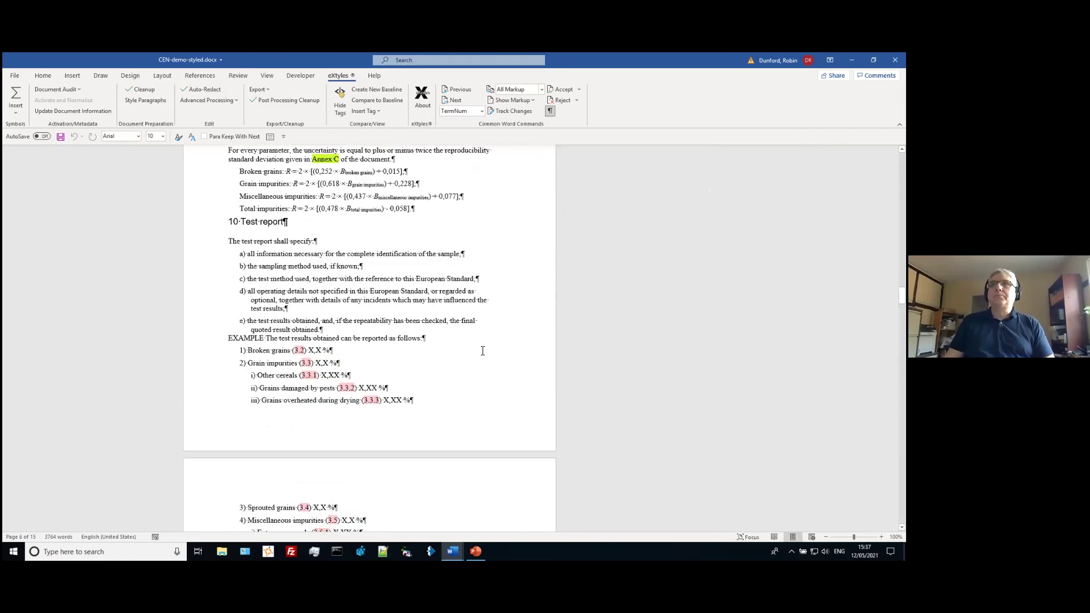
# Step: Export the document as STS XML (NISO 1.0), acknowledge the parsing report and overwrite the existing CEN-demo-styled.XML
pyautogui.click(268, 90)
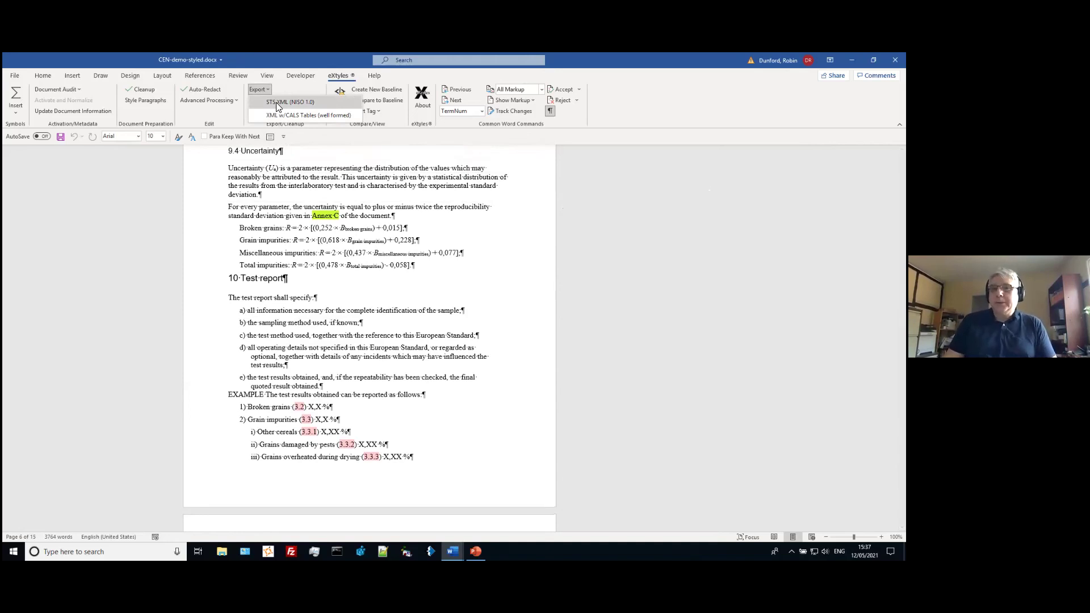
pyautogui.click(276, 102)
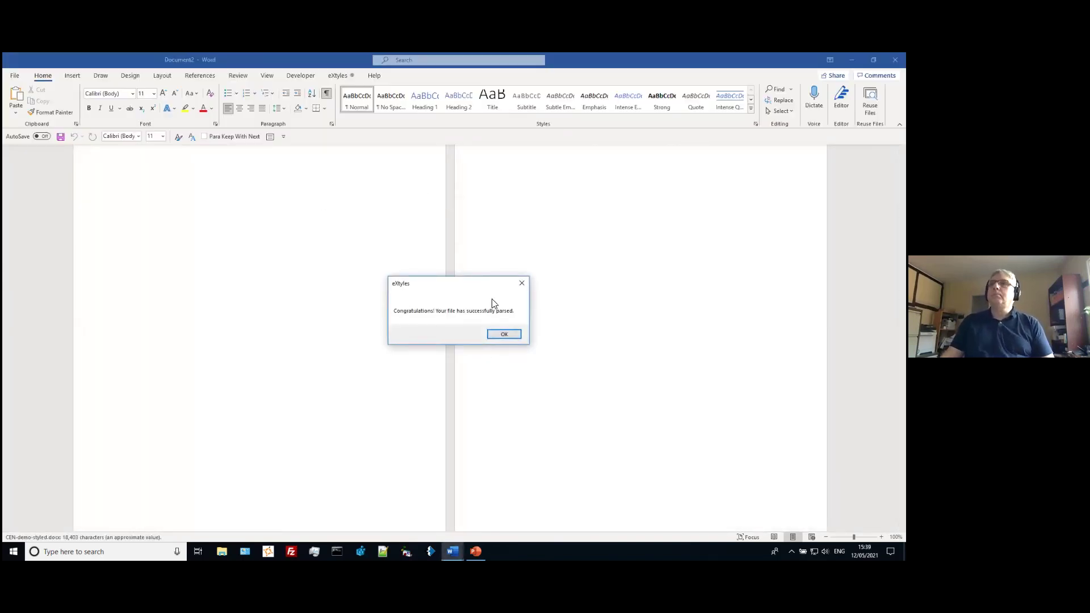
pyautogui.click(500, 336)
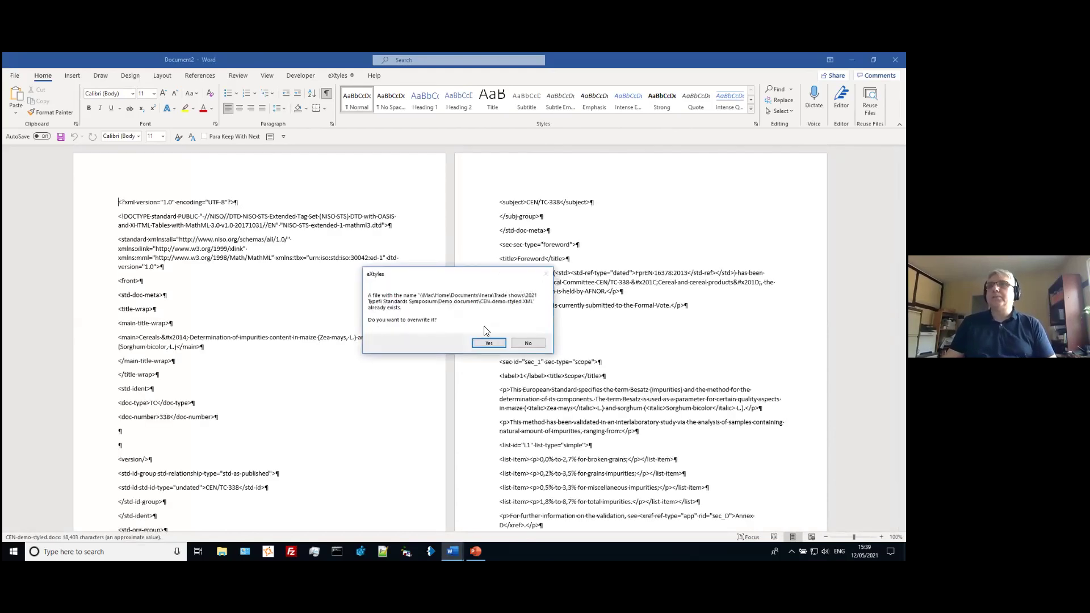
pyautogui.click(489, 345)
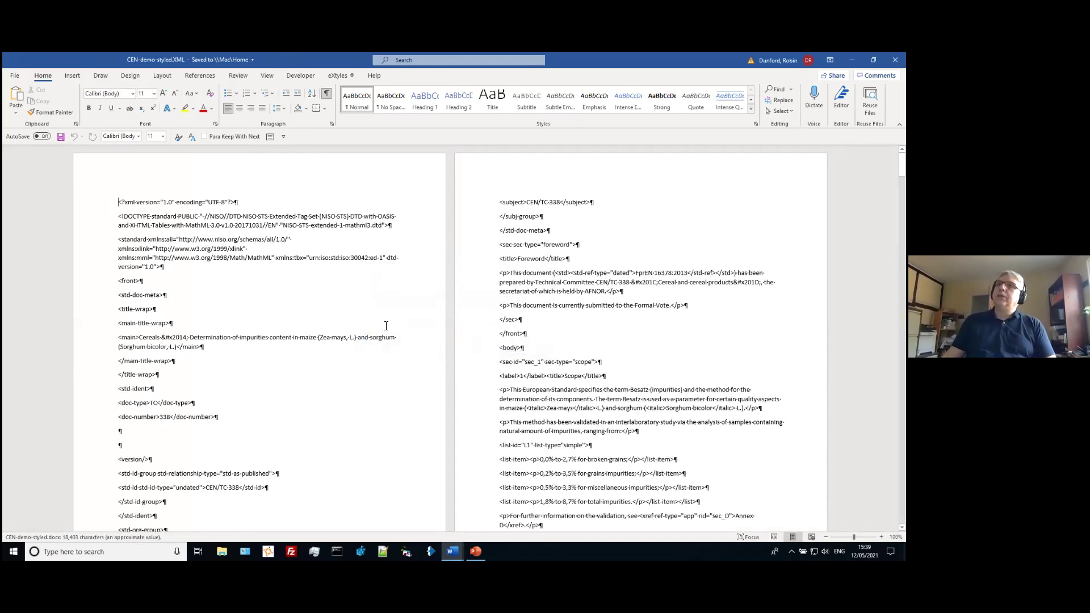
# Step: Switch back to CEN-demo-styled.docx and go to the beginning of the document
pyautogui.click(452, 552)
pyautogui.click(365, 521)
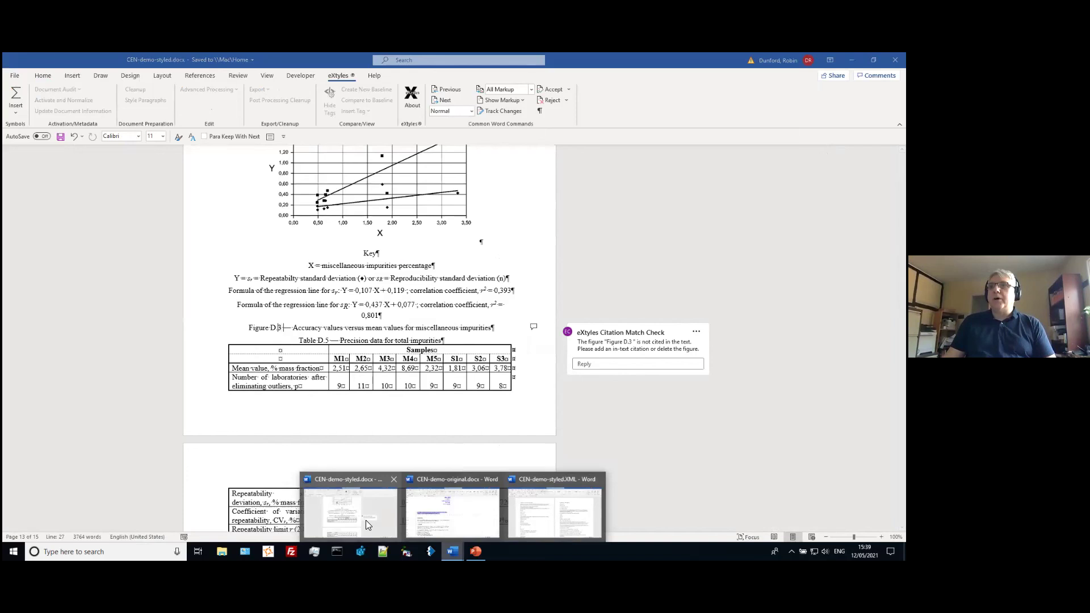
pyautogui.hotkey('ctrl', 'Home')
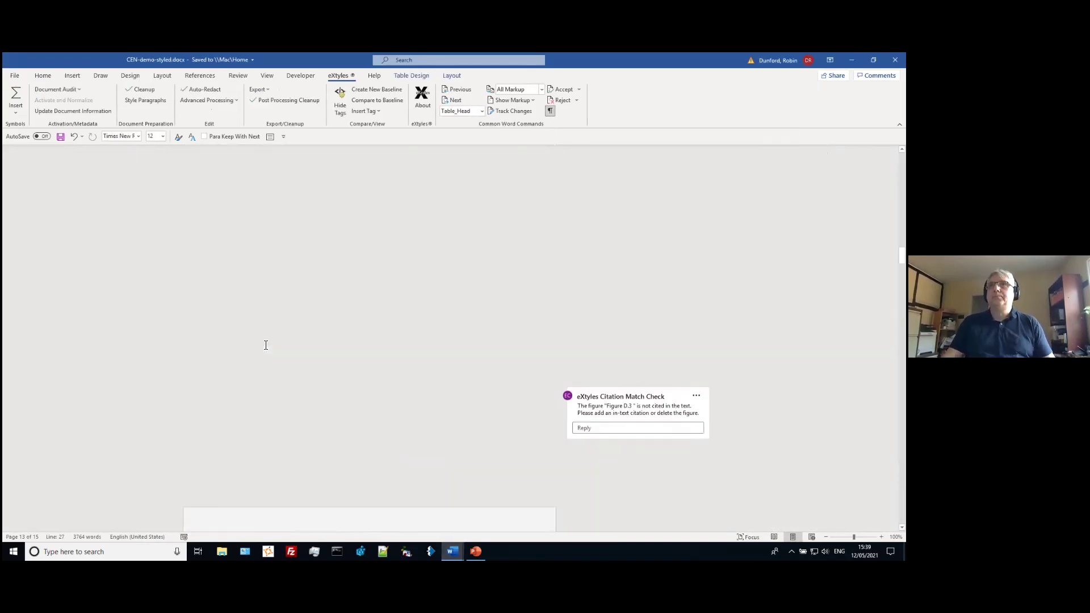
# Step: Show the document in Draft view with its paragraph style names and select the Foreword heading
pyautogui.click(271, 137)
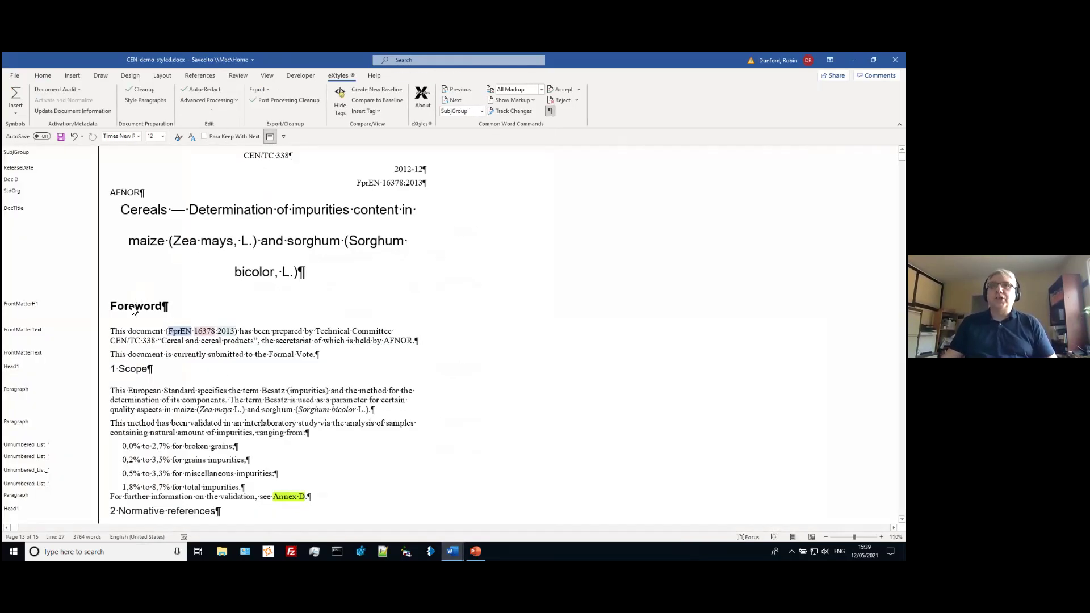
pyautogui.tripleClick(135, 306)
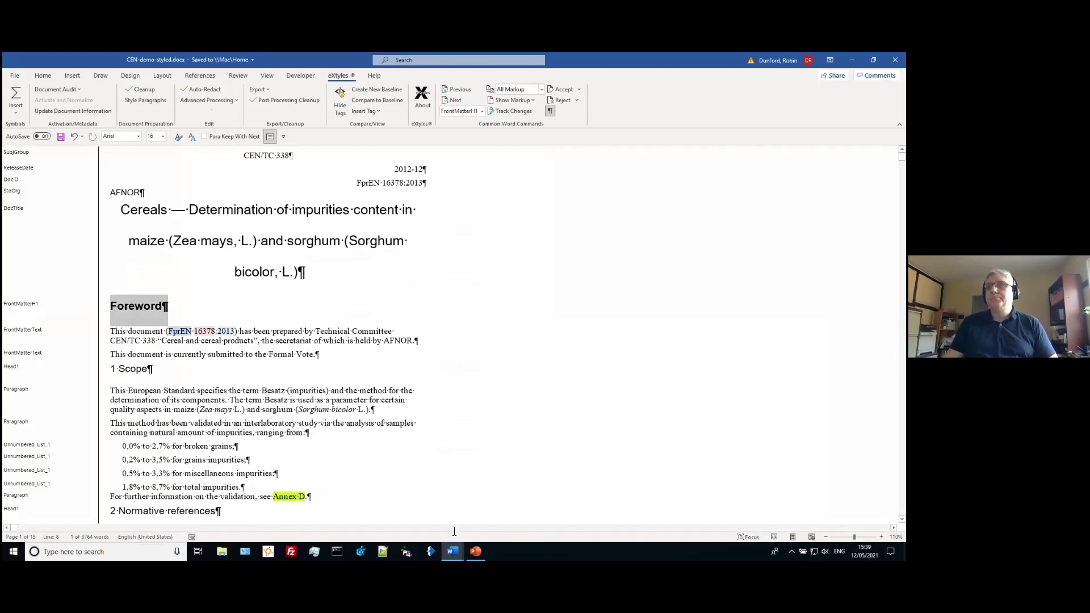
# Step: Switch to the exported CEN-demo-styled.XML and examine the sec-type attributes of the foreword and scope sections and the tagging down to Normative references
pyautogui.click(452, 552)
pyautogui.click(553, 511)
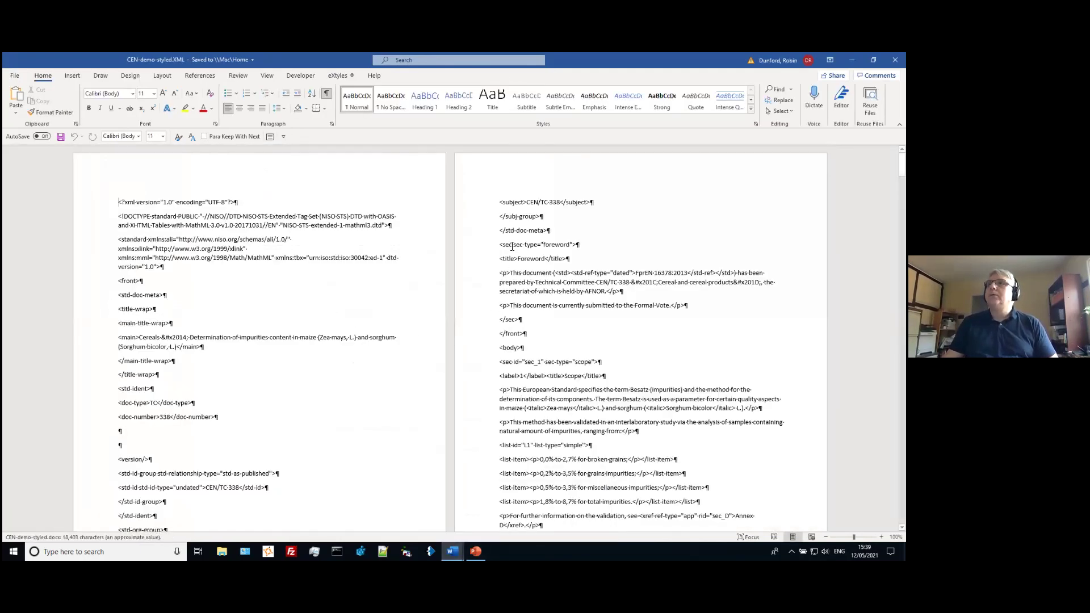
pyautogui.moveTo(512, 245); pyautogui.dragTo(625, 246)
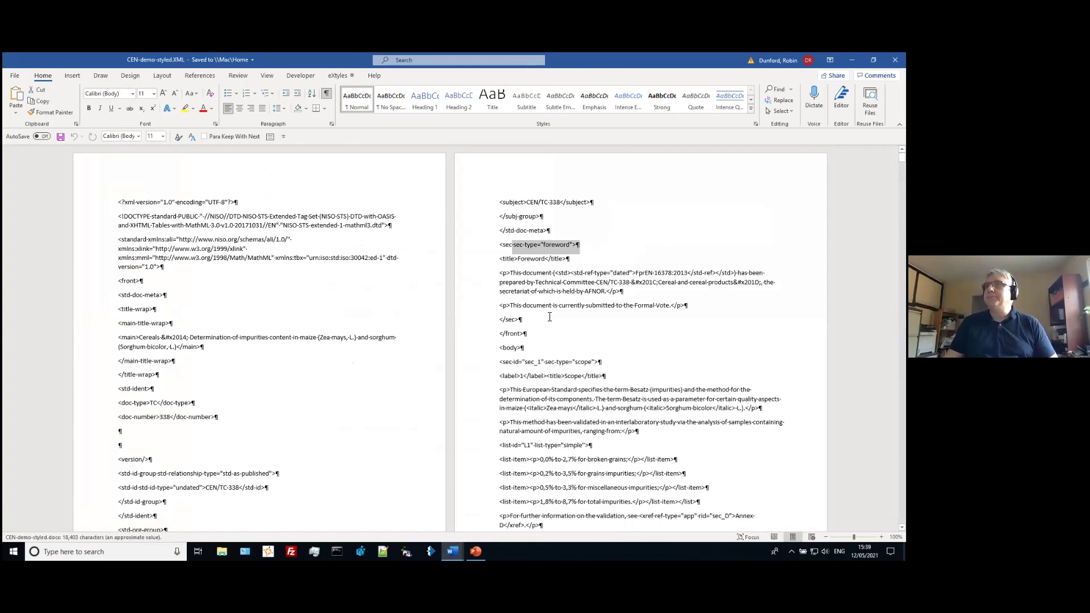
pyautogui.moveTo(537, 362); pyautogui.dragTo(601, 362)
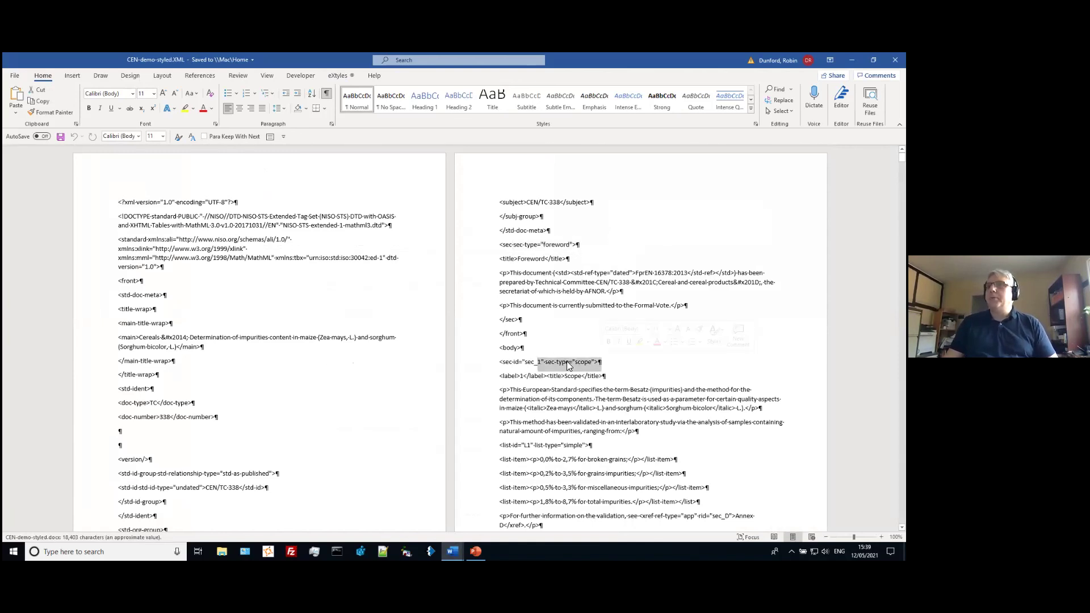
pyautogui.scroll(-1, 528, 427)
pyautogui.scroll(-2, 523, 435)
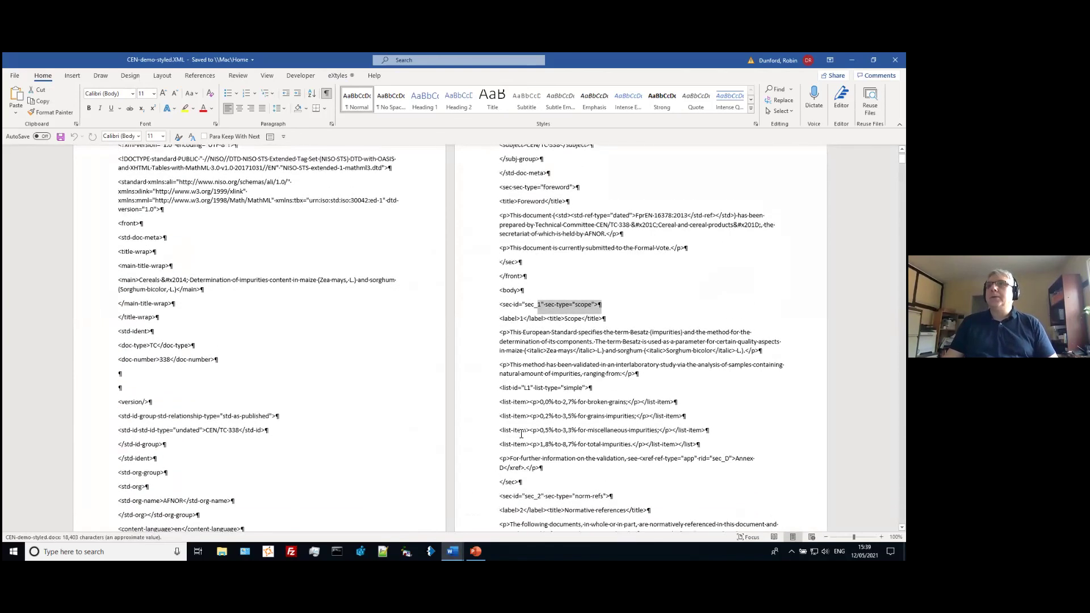
pyautogui.scroll(-1, 521, 435)
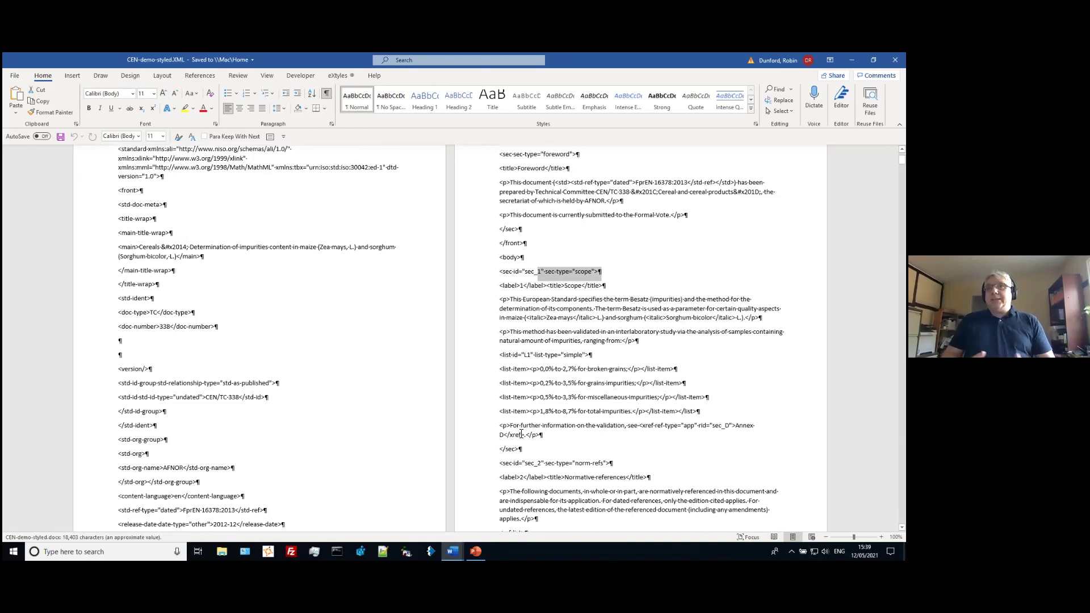